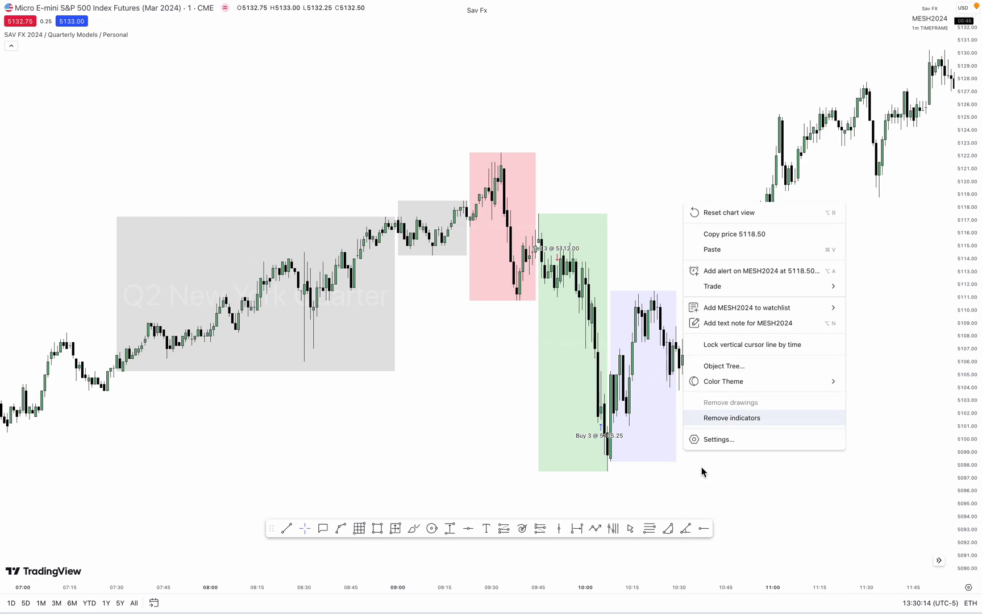
Step: Turn on Executions in the chart settings' Trading tab so trade markers appear
click(722, 439)
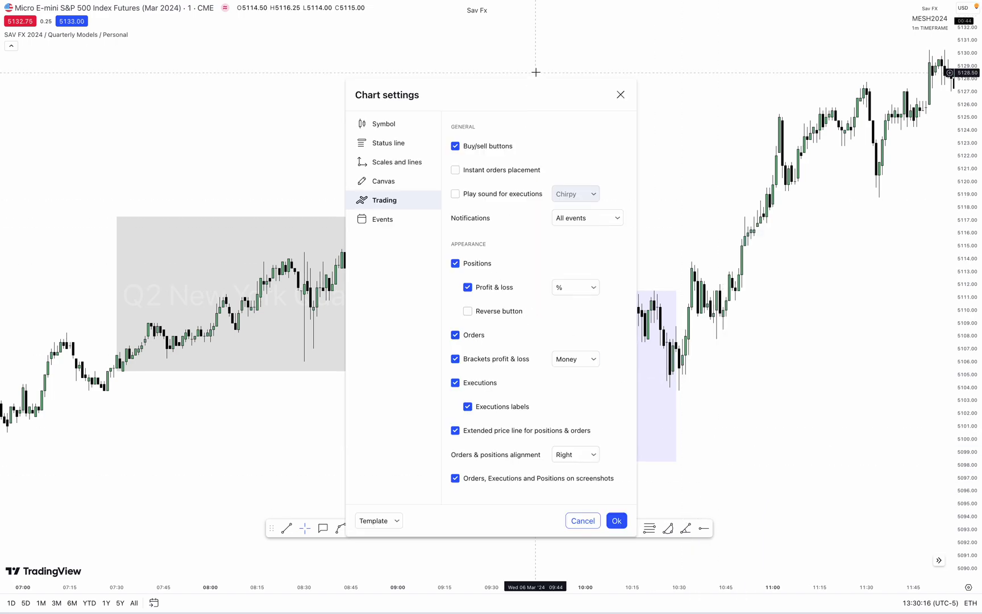
drag(530, 85, 833, 57)
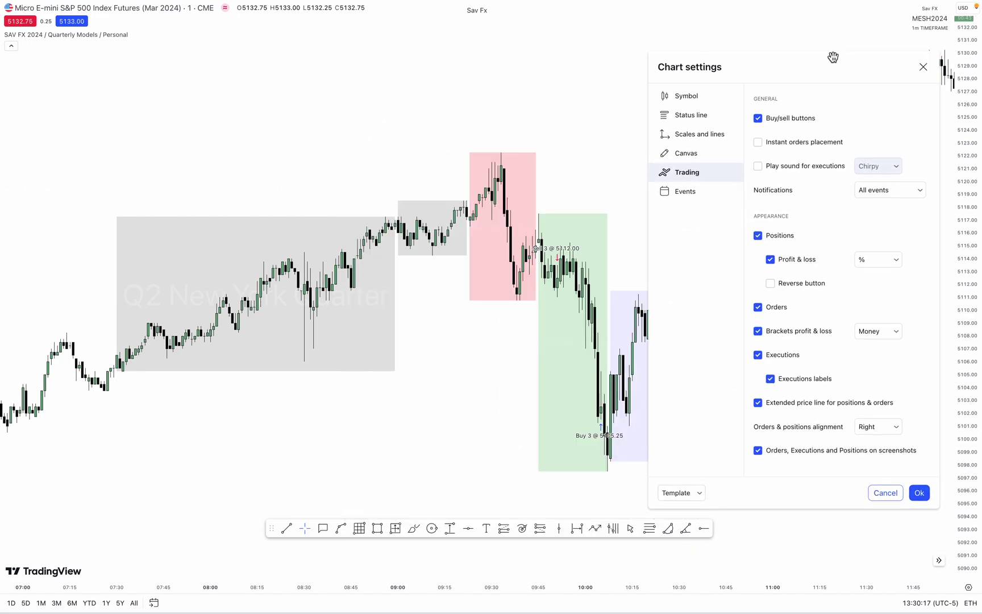
click(760, 356)
click(920, 493)
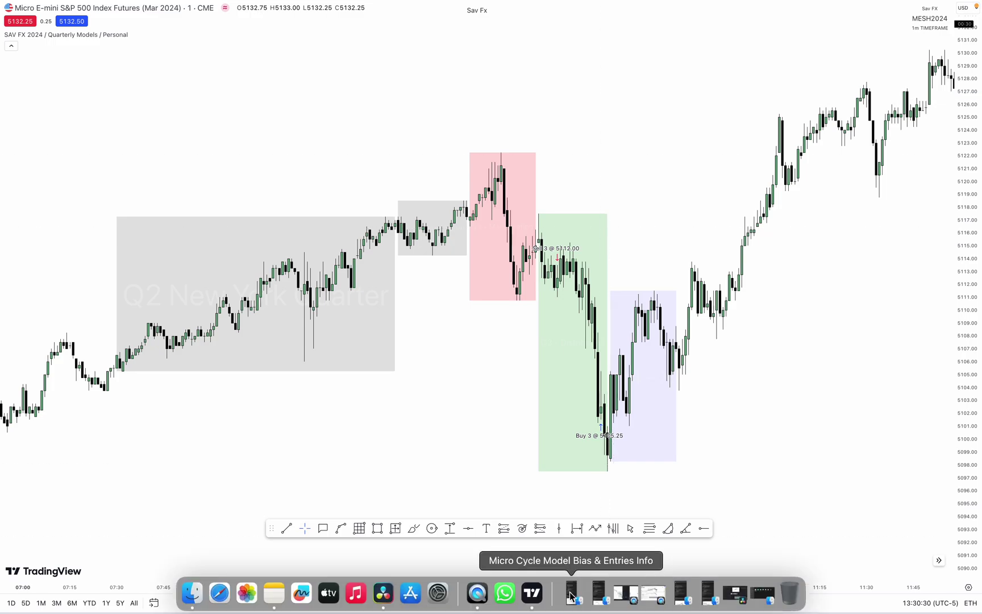
Step: Zoom, stretch the price scale and pan onto the 9:00–10:30 quarterly boxes
scroll(296, 483, up, 3)
scroll(485, 408, left, 5)
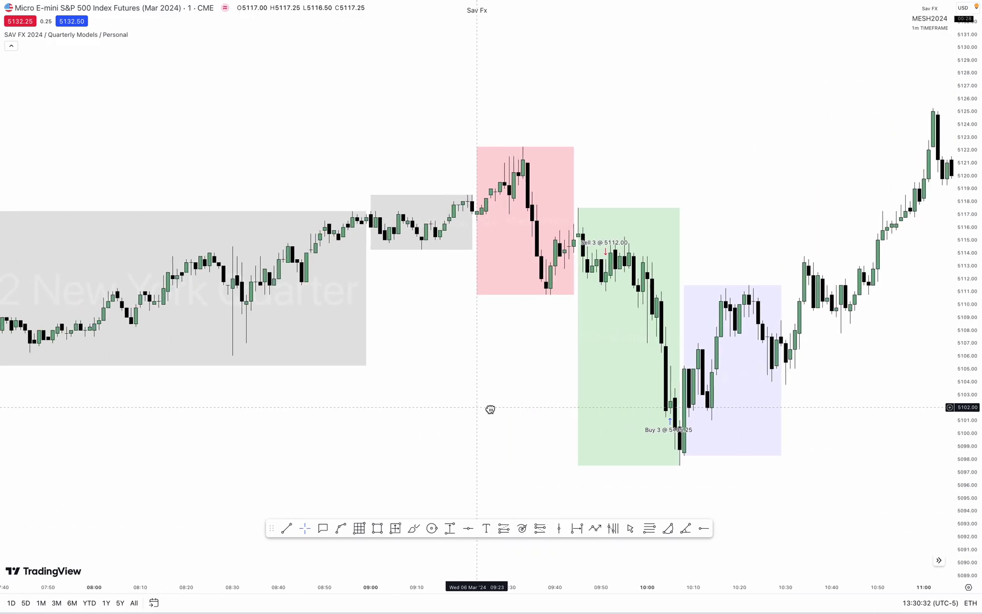
drag(961, 382, 962, 241)
scroll(796, 216, right, 3)
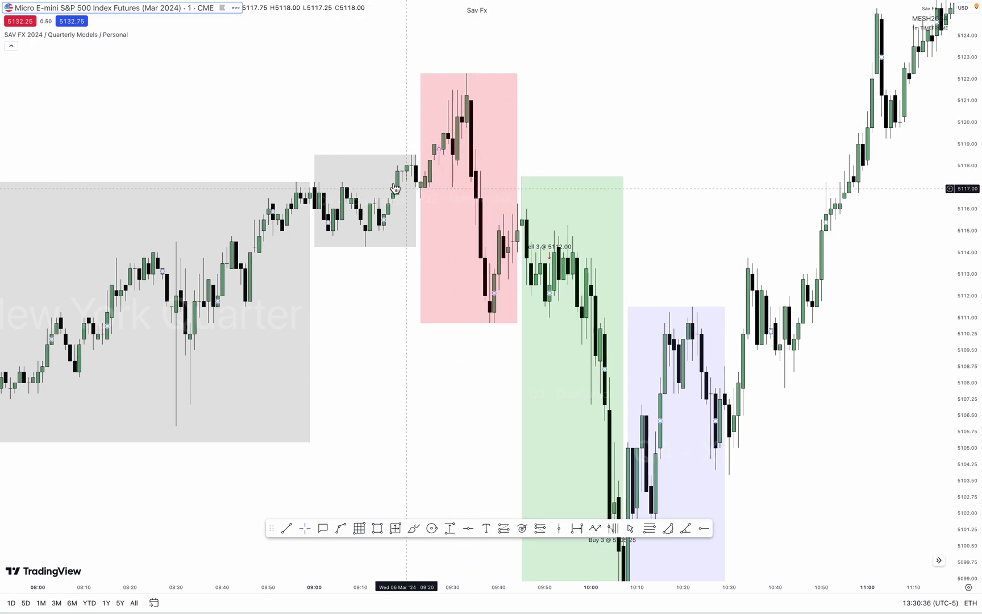
drag(443, 135, 503, 185)
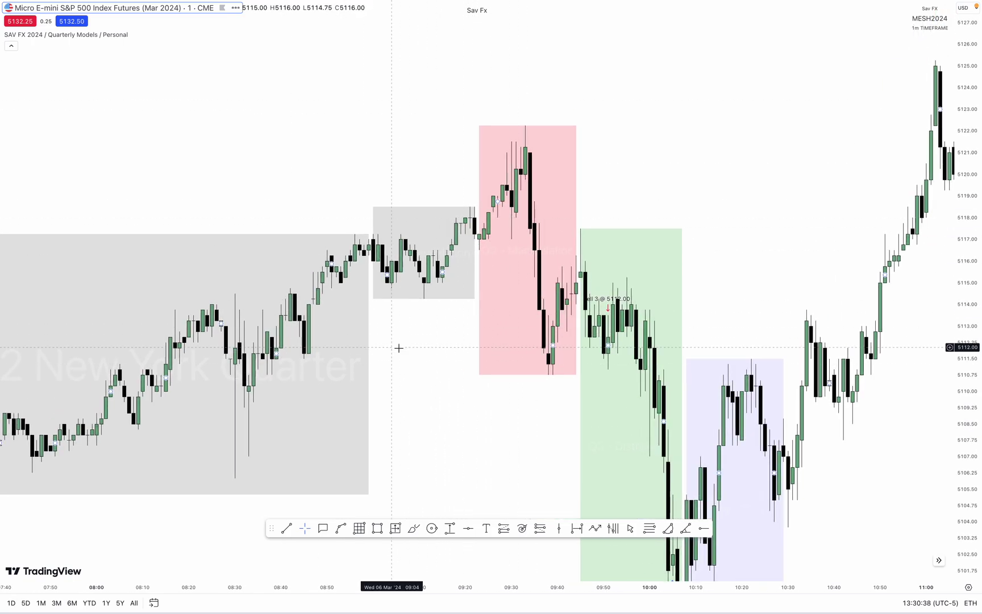
scroll(481, 308, left, 2)
Step: Review the quarterly models indicator settings, close them, and pan toward later bars
mouse_move(114, 39)
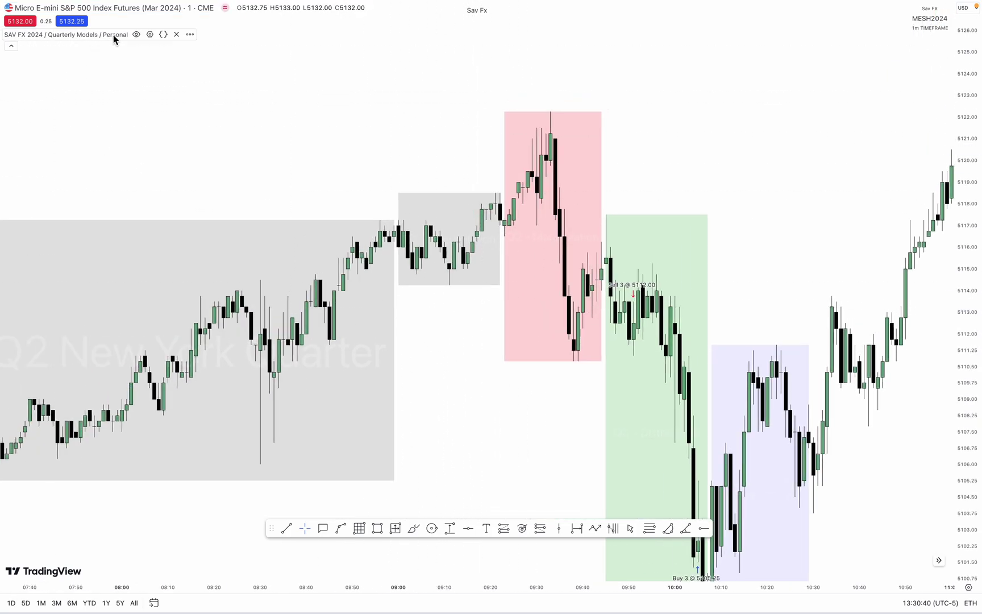
click(149, 35)
scroll(409, 333, down, 3)
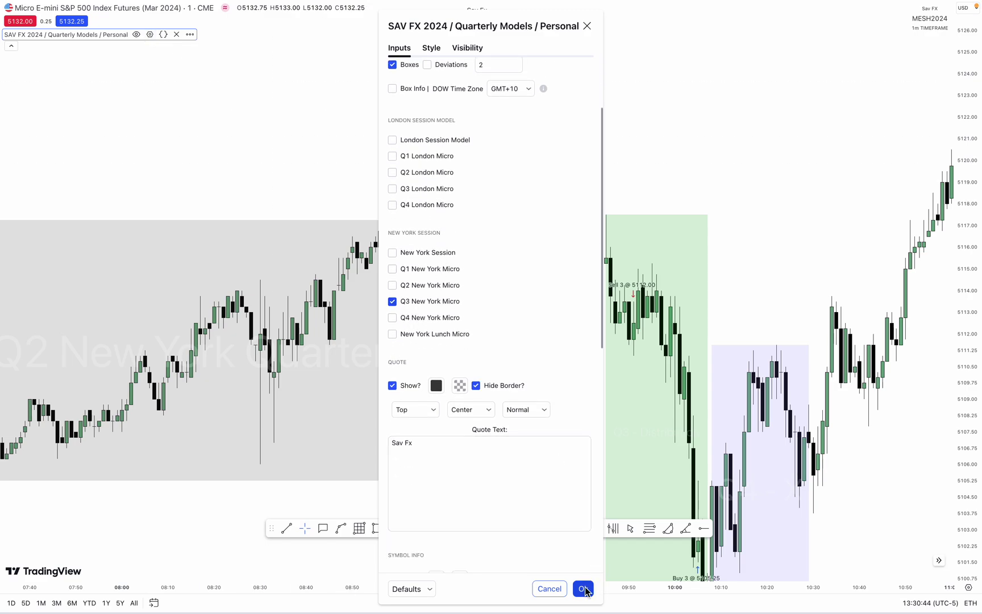
click(584, 589)
drag(561, 340, 437, 323)
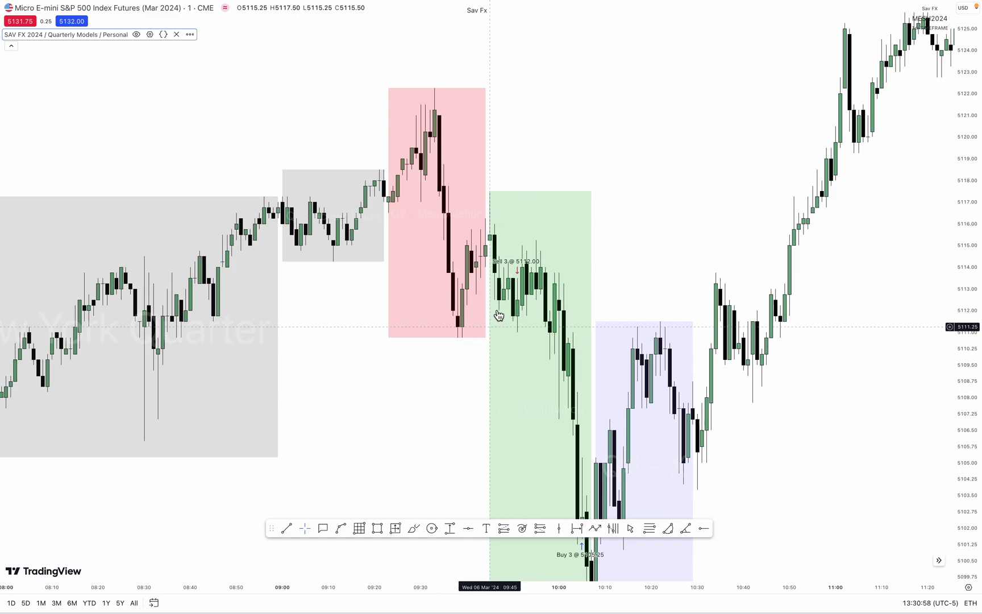
Step: Draw a divided box over the red Q2 period styled with the 'Sav Fx - Qs' template
click(359, 528)
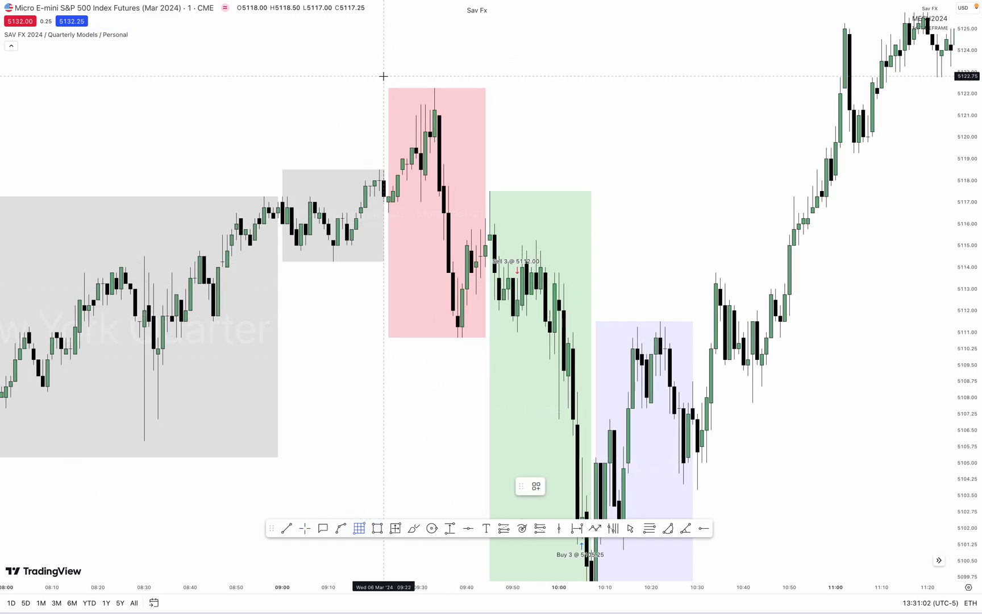
drag(384, 77, 485, 353)
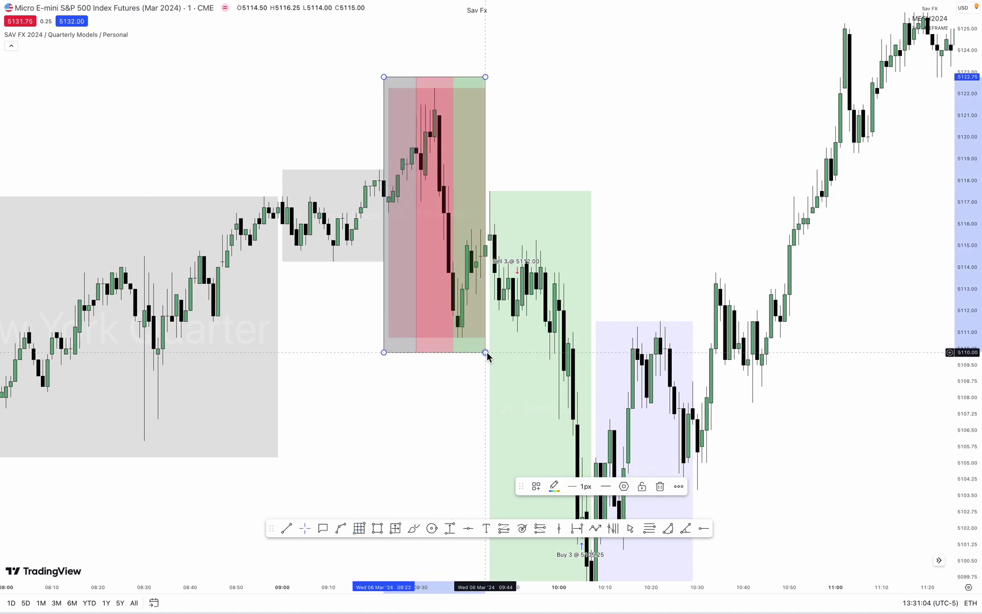
click(536, 486)
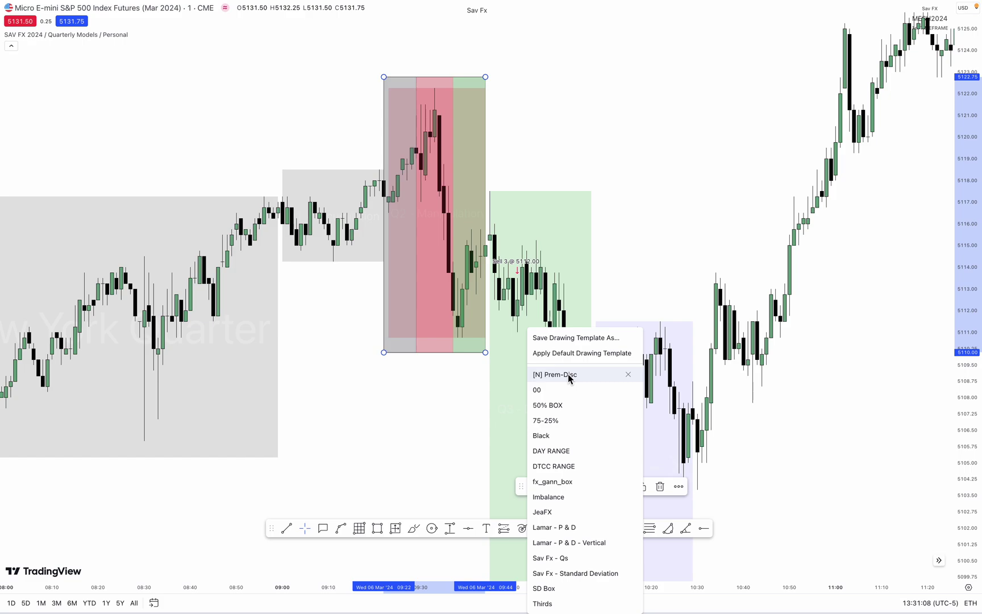
click(568, 558)
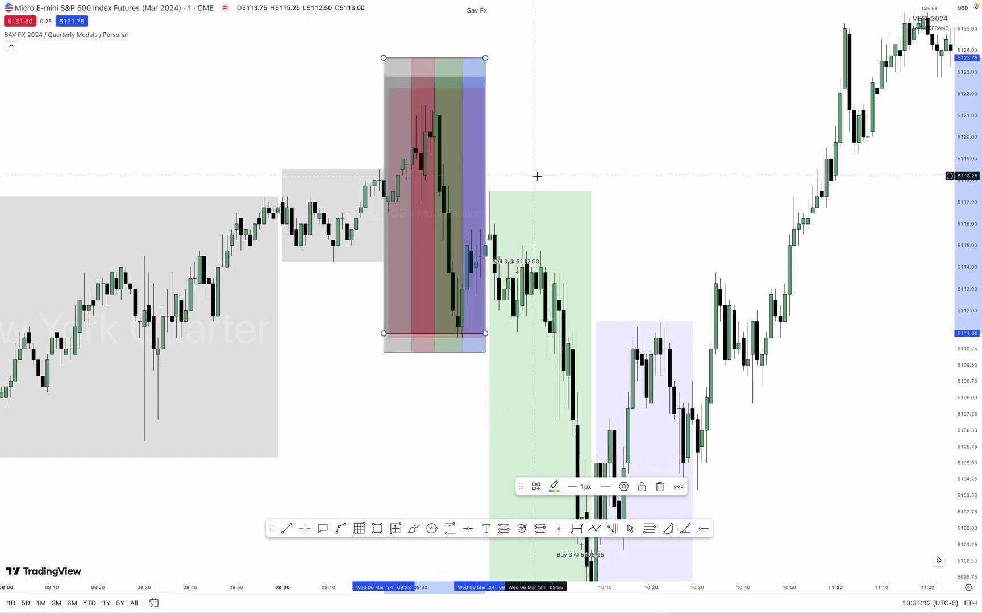
Step: Place a second quarter box over the green Q3 period, spanning about 5117.50–5104.75
drag(464, 63, 566, 194)
drag(588, 468, 592, 471)
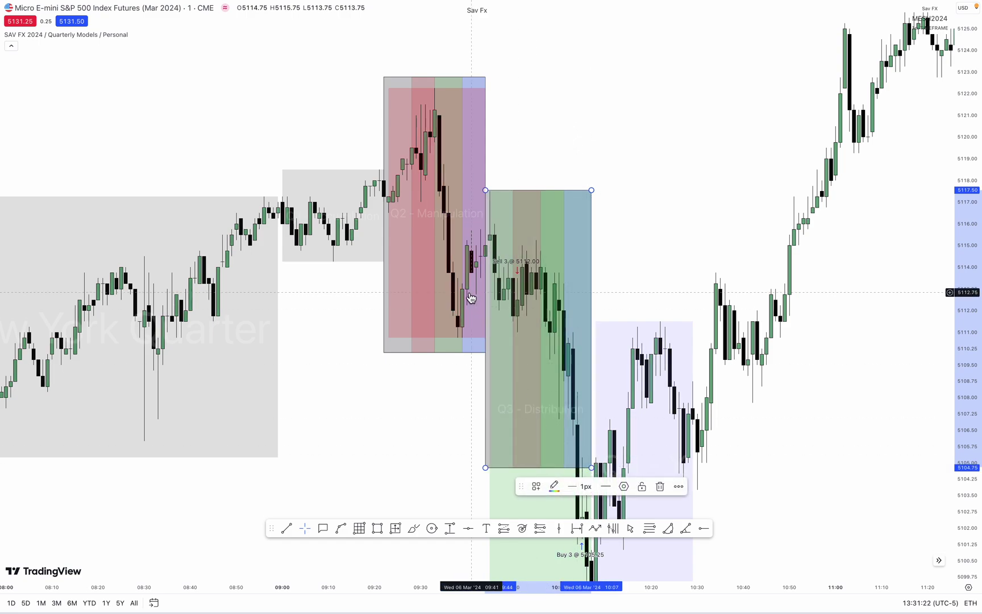
click(535, 159)
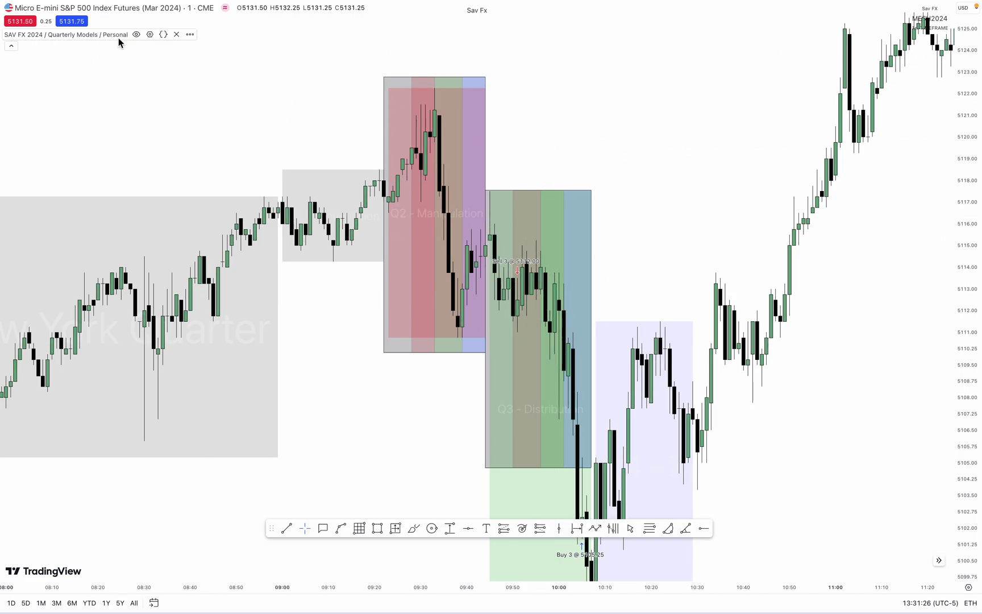
Step: Hide the quarterly models indicator, spread the bars, and collapse the Q3 box into a strip
click(136, 34)
drag(476, 588, 346, 506)
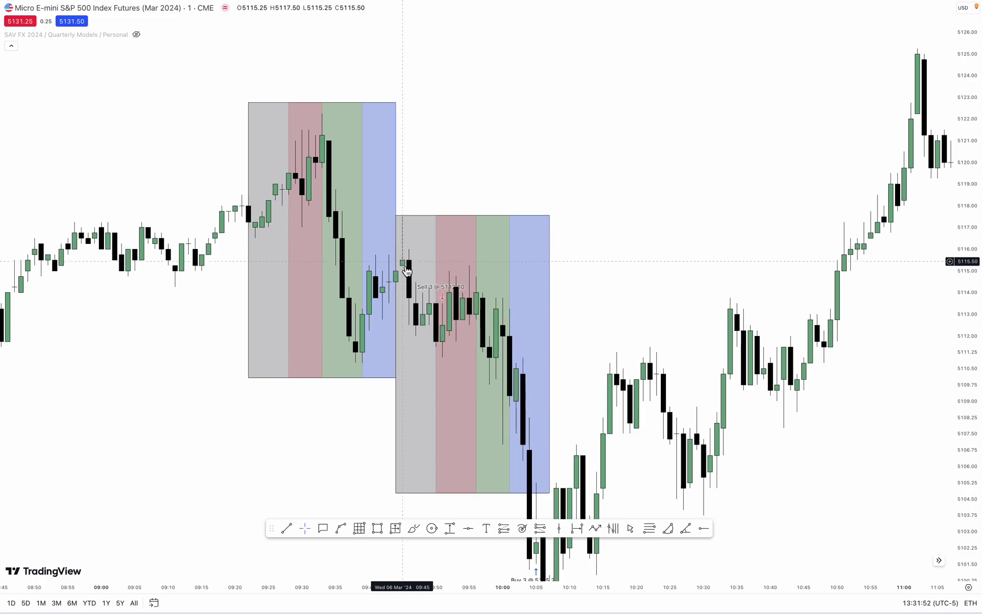
click(397, 218)
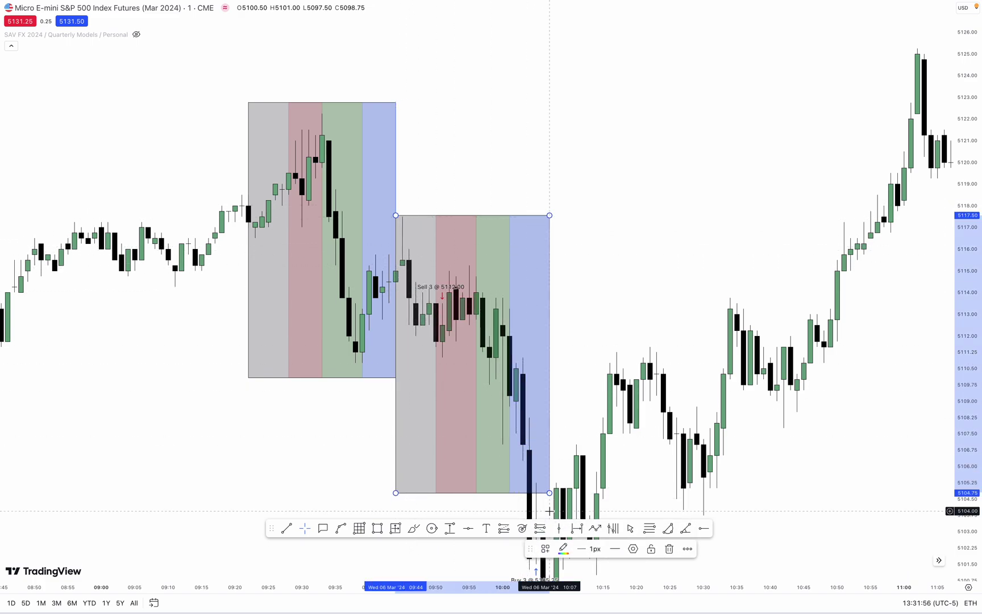
mouse_move(550, 495)
mouse_down()
mouse_move(551, 193)
mouse_move(551, 215)
mouse_up()
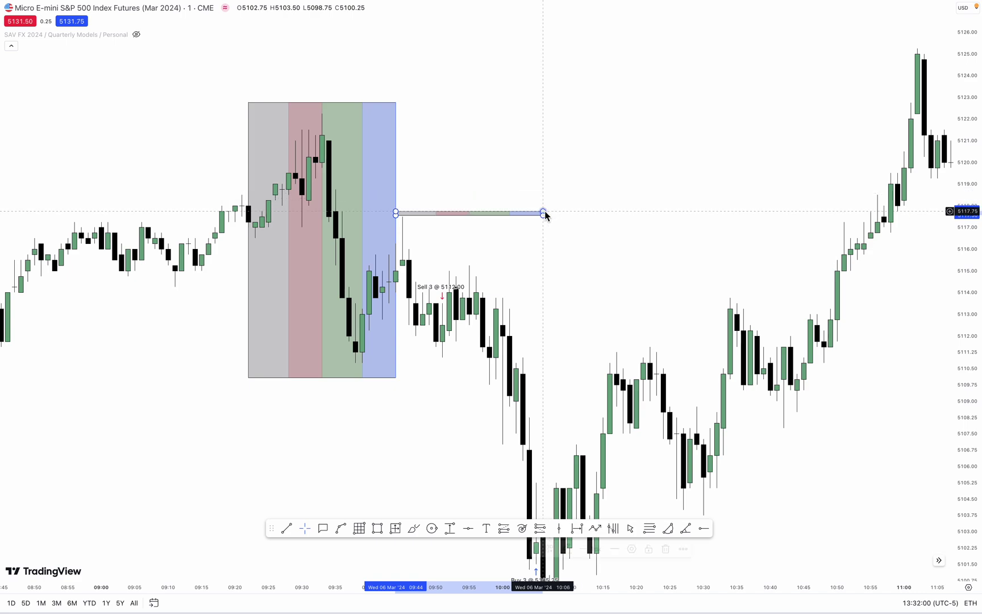
Step: Extend the thin strip near 5118 slightly right, leaving the quarterly models indicator hidden
click(137, 35)
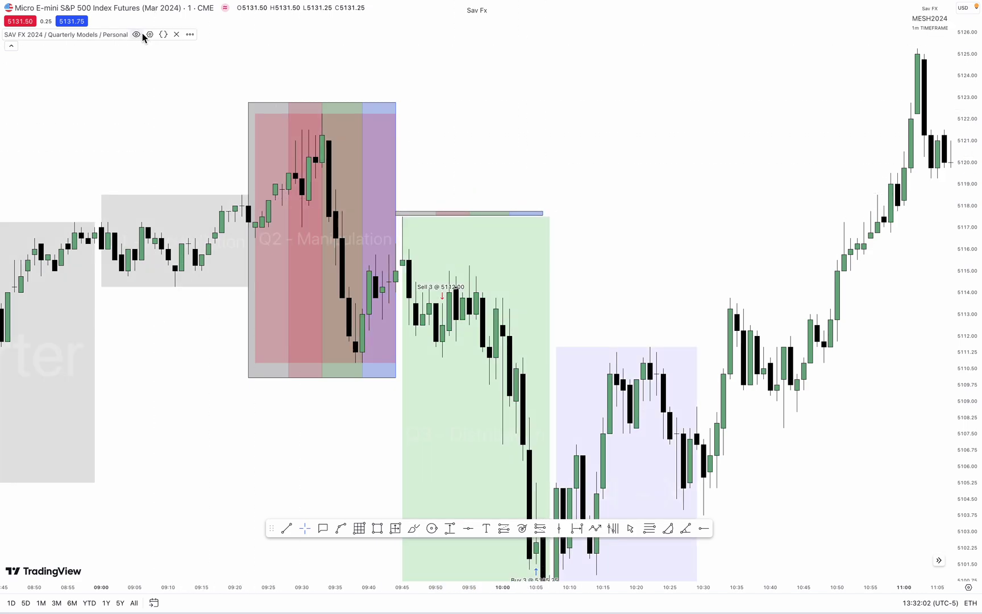
click(544, 212)
drag(543, 212, 557, 206)
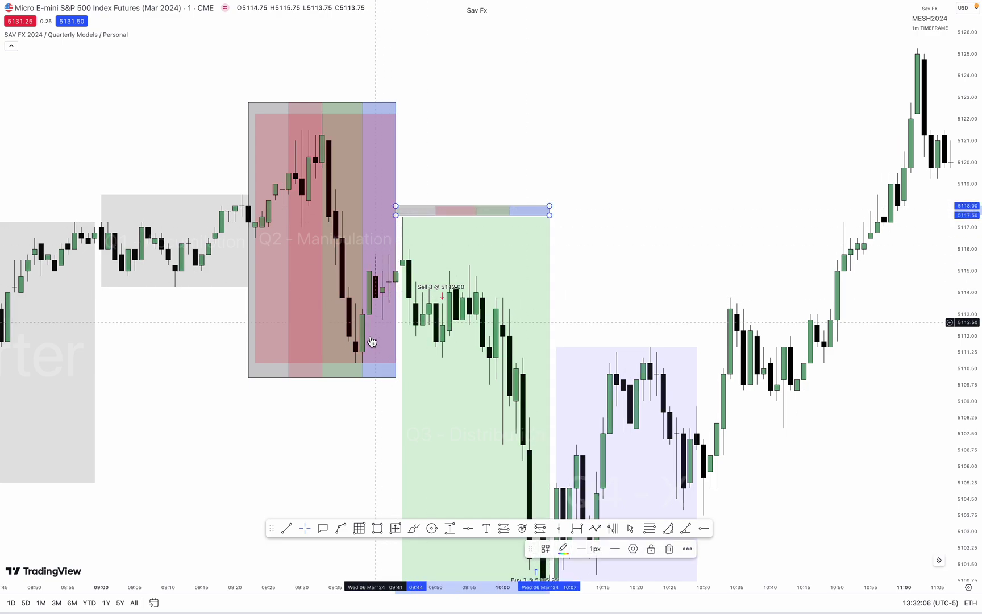
click(366, 344)
click(137, 35)
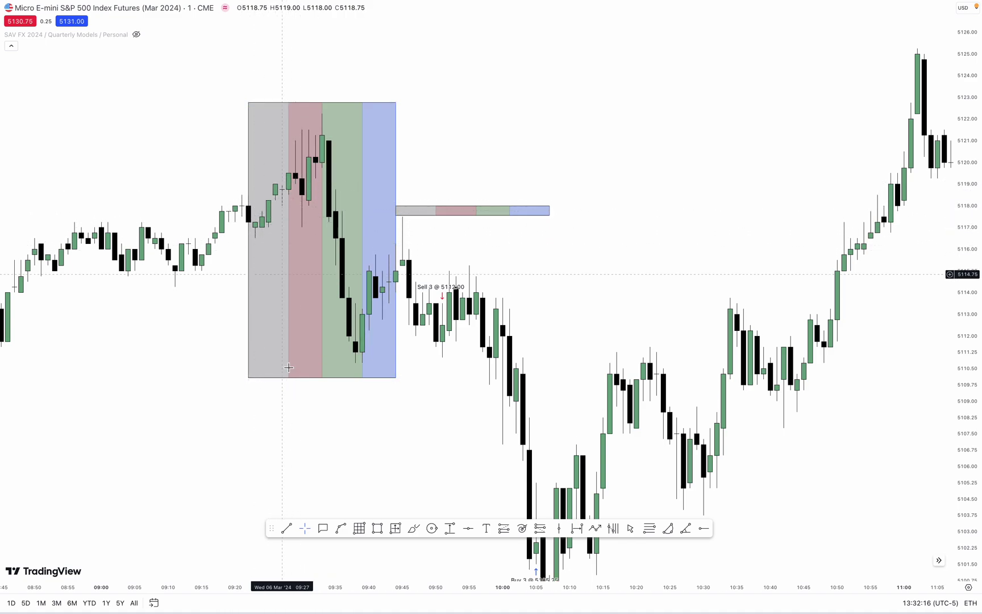
Step: Draw a small grey rectangle at the start of the Q2 box, about 5116.50–5119.50
click(376, 530)
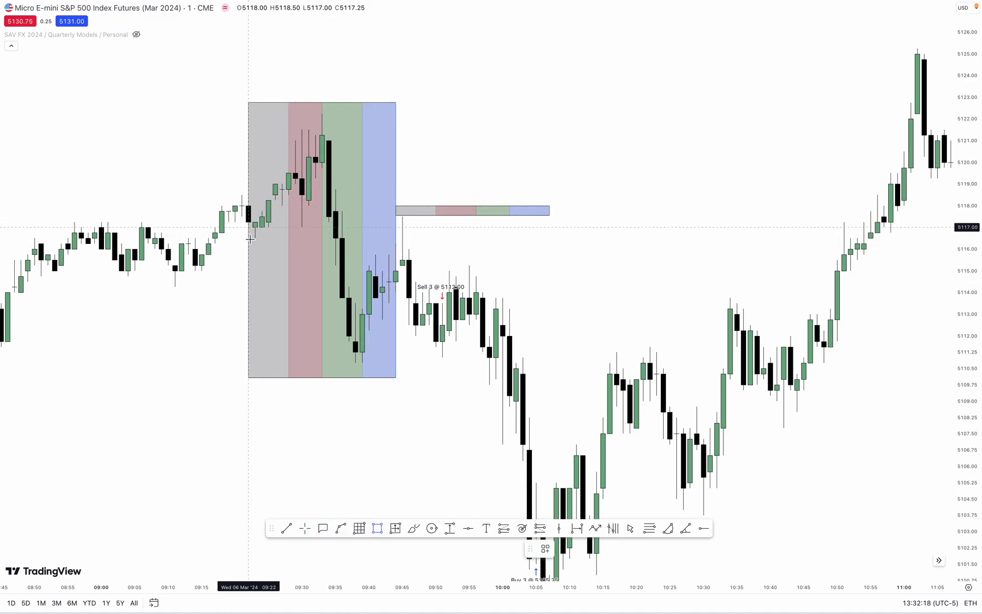
drag(247, 243, 288, 173)
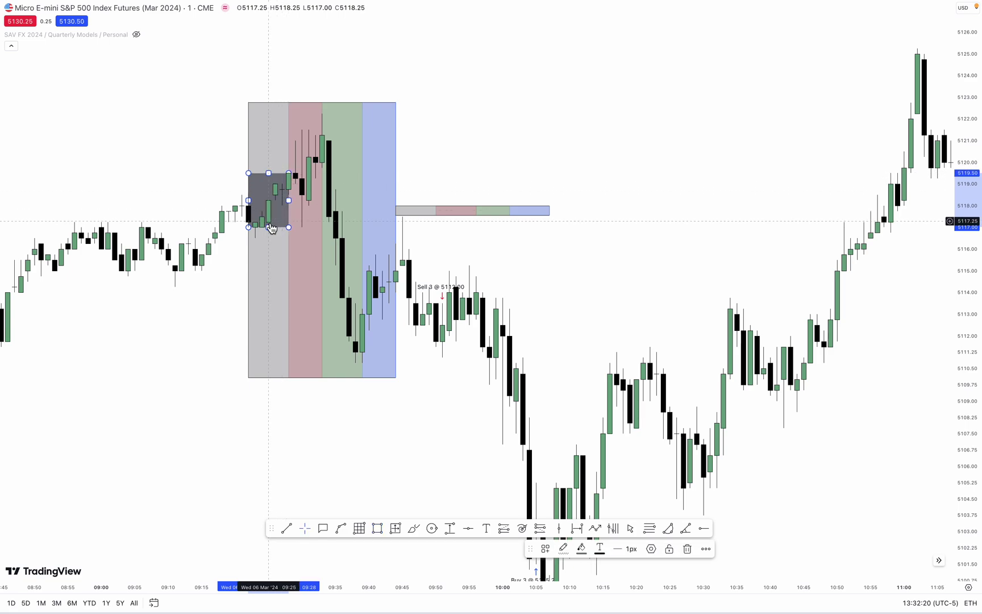
drag(270, 226, 270, 238)
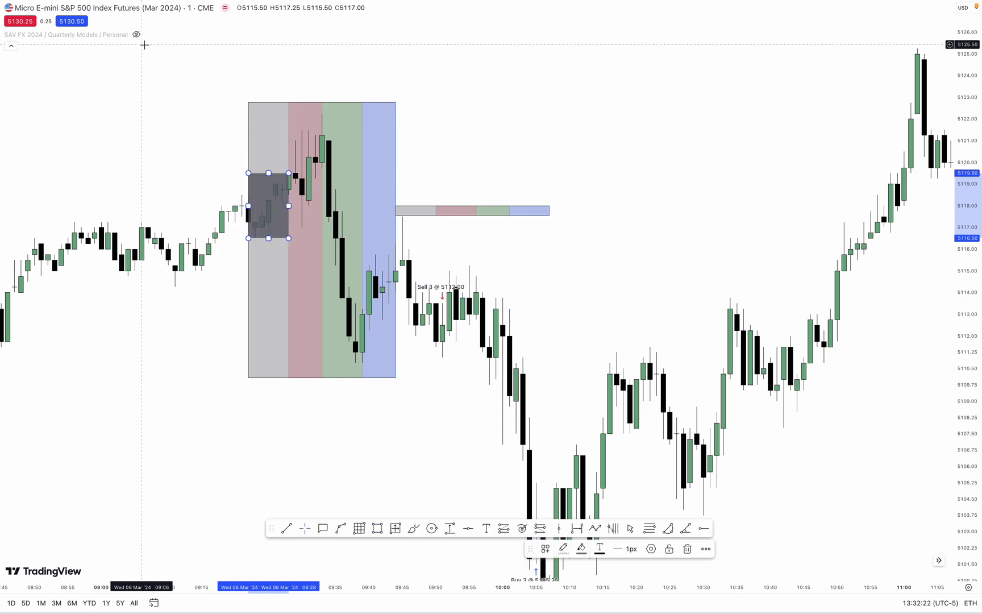
click(226, 296)
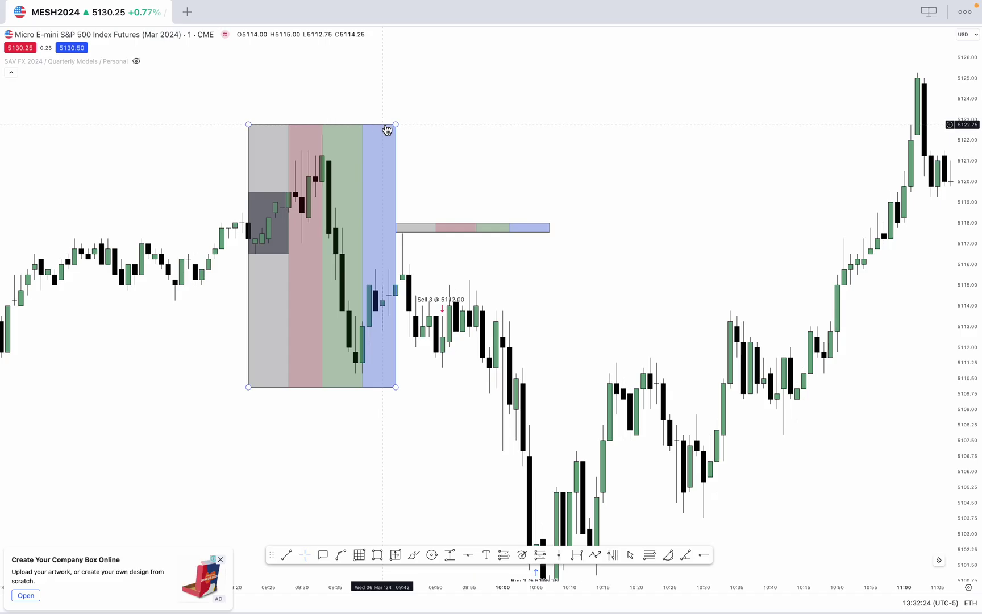
Step: Flatten the tall quarterly box into a strip and widen the grey rectangle to about 9:50
drag(402, 124, 396, 382)
click(363, 343)
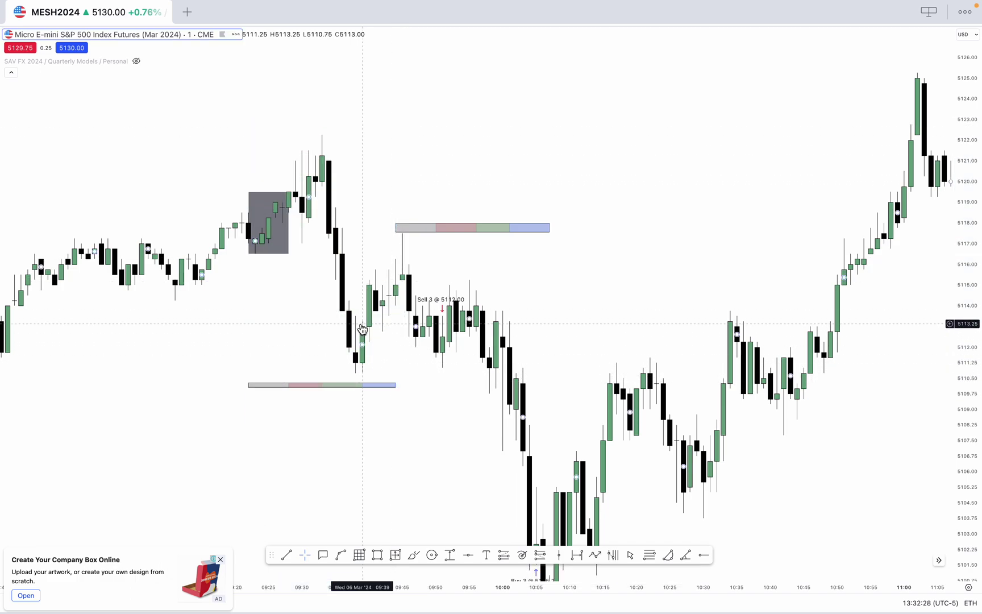
click(290, 225)
drag(291, 225, 453, 223)
click(468, 145)
Step: Nudge the banded strip up to about 5120, then reselect the grey rectangle
key(Up)
key(Up)
key(Up)
key(Up)
key(Up)
key(Up)
key(Up)
key(Up)
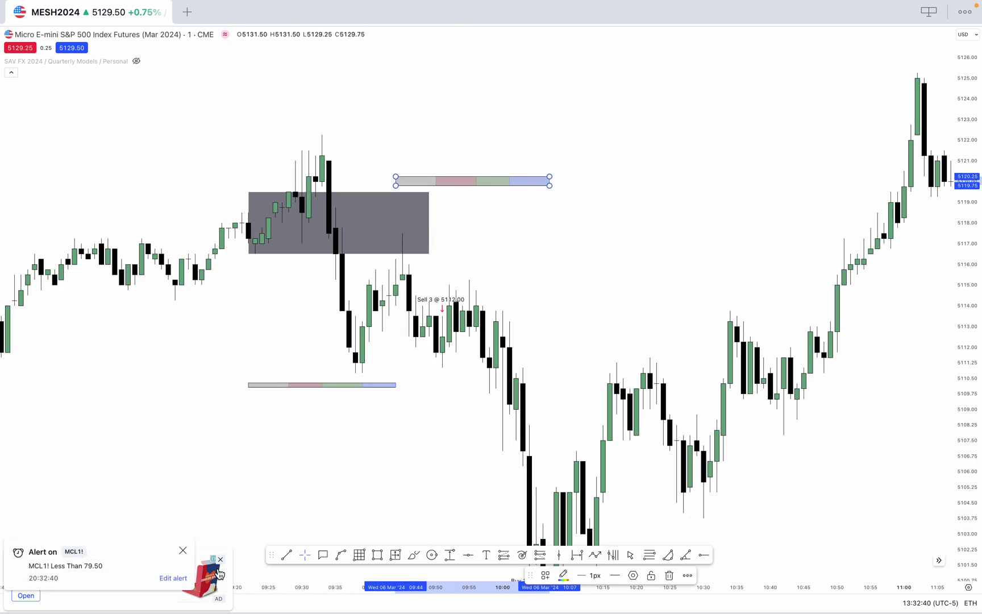
click(183, 551)
key(Escape)
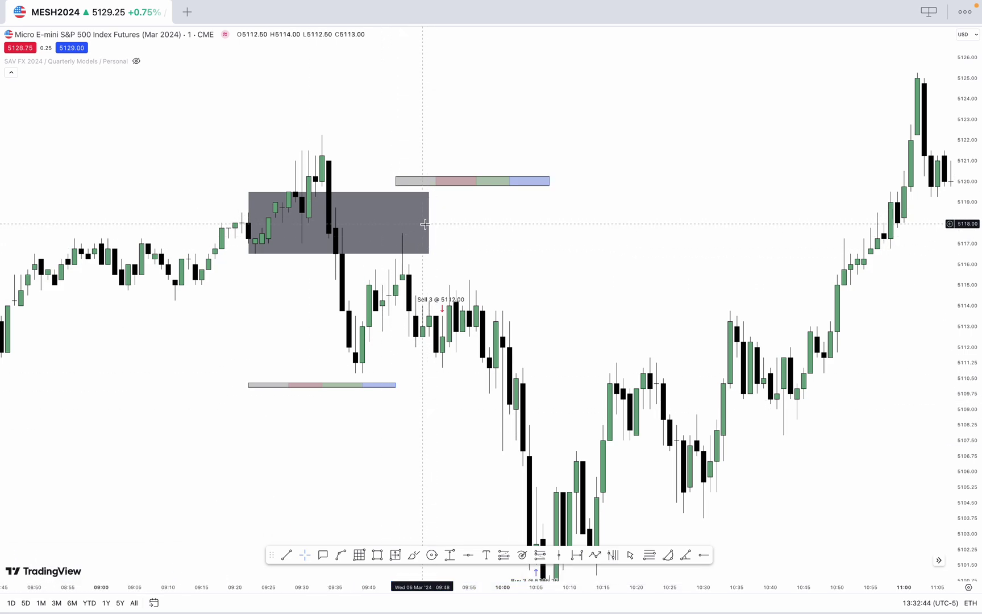
click(424, 225)
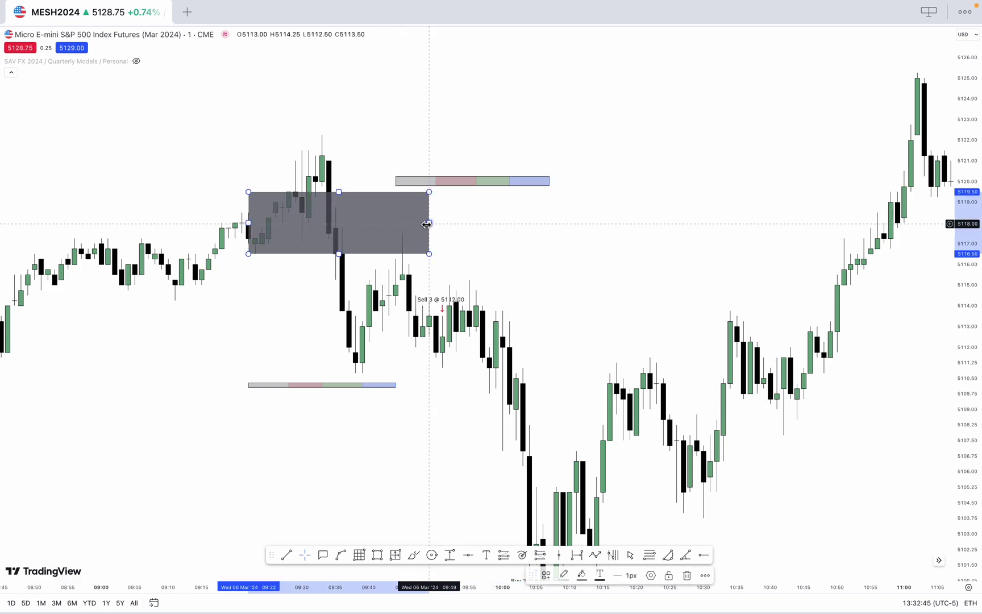
Step: Label the grey rectangle 'Q1 / TIME ARRAY' in white, aligned inside right
click(651, 575)
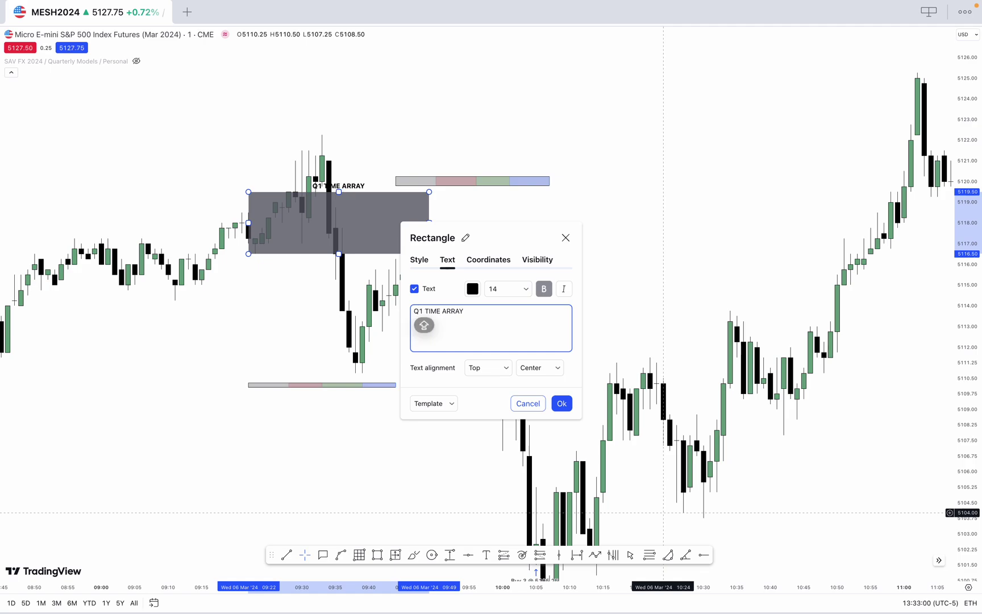
key(Caps_Lock)
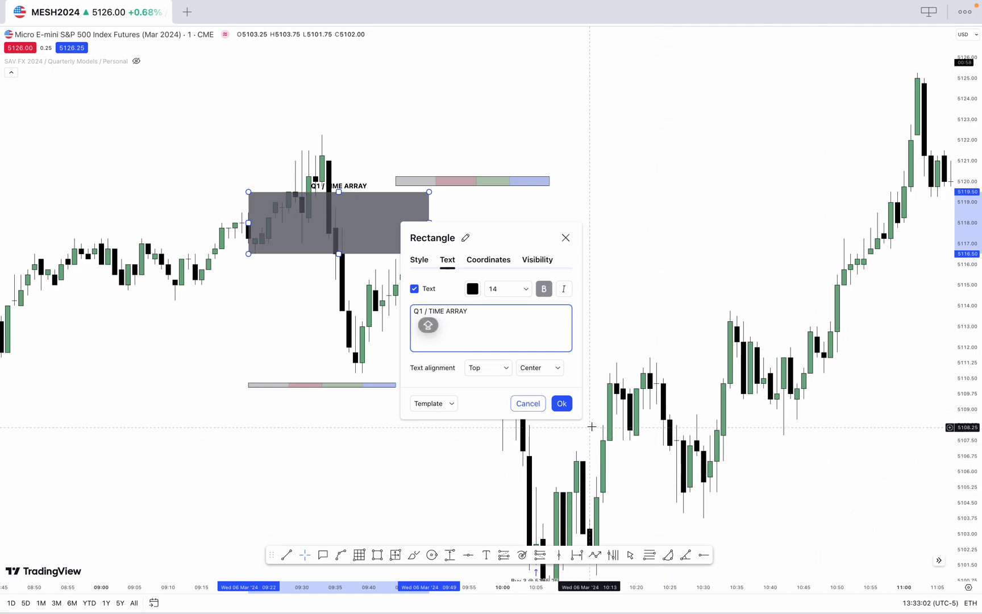
click(531, 372)
click(530, 417)
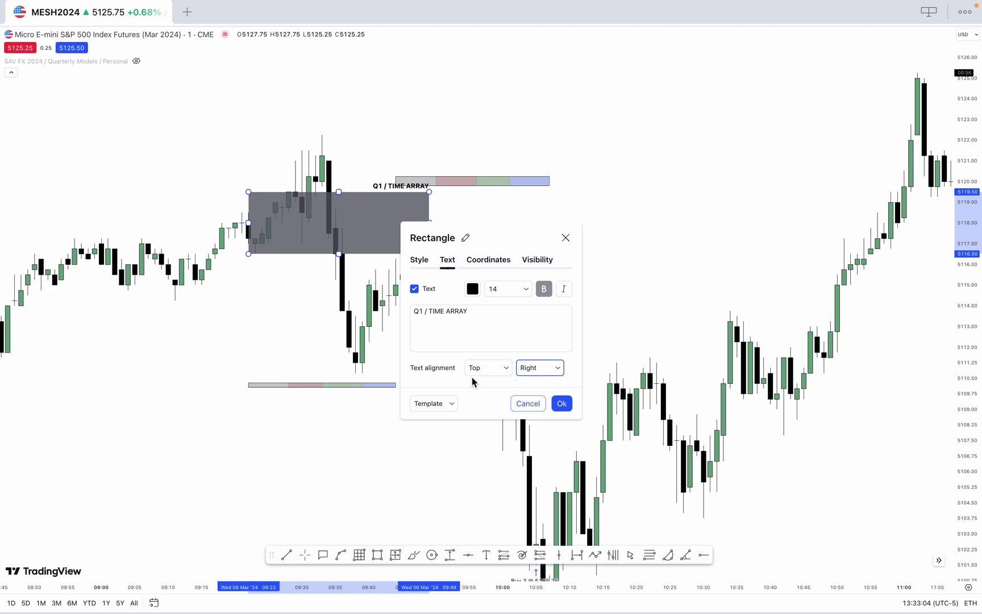
click(481, 402)
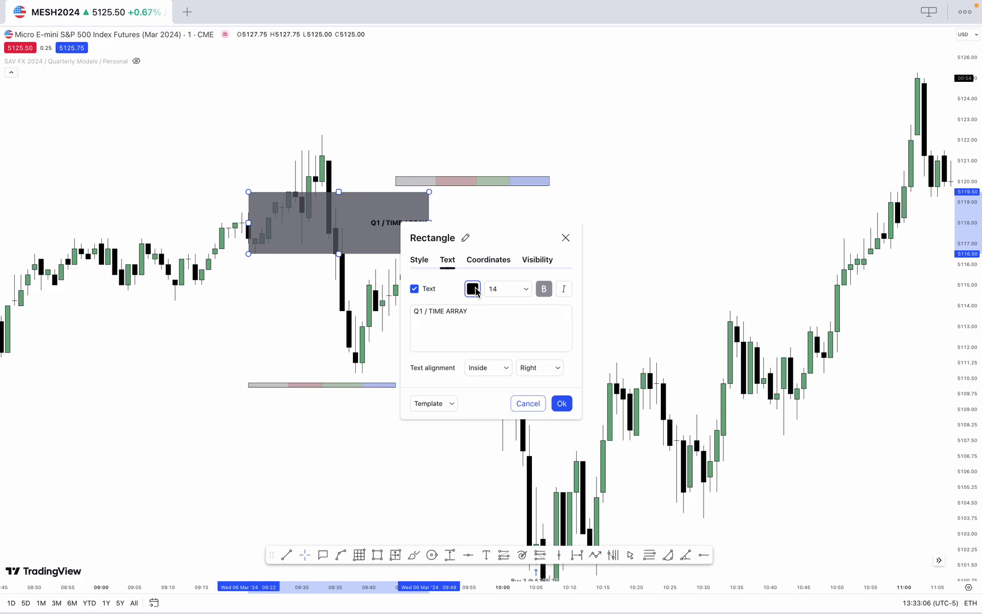
click(473, 289)
key(Escape)
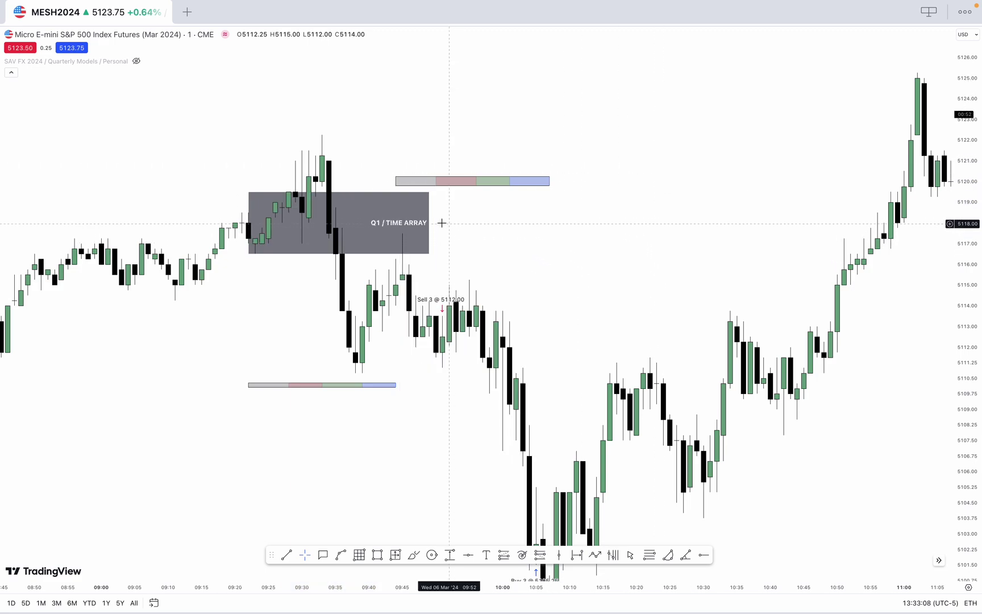
Step: Widen the Q1 / TIME ARRAY rectangle rightward and give it a dotted middle line
drag(432, 222, 509, 222)
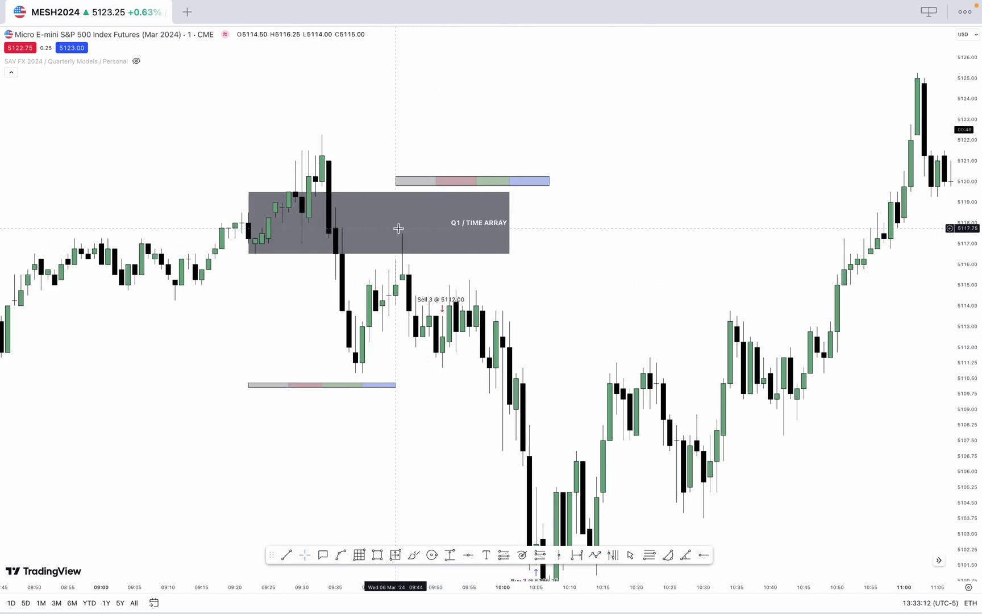
click(512, 223)
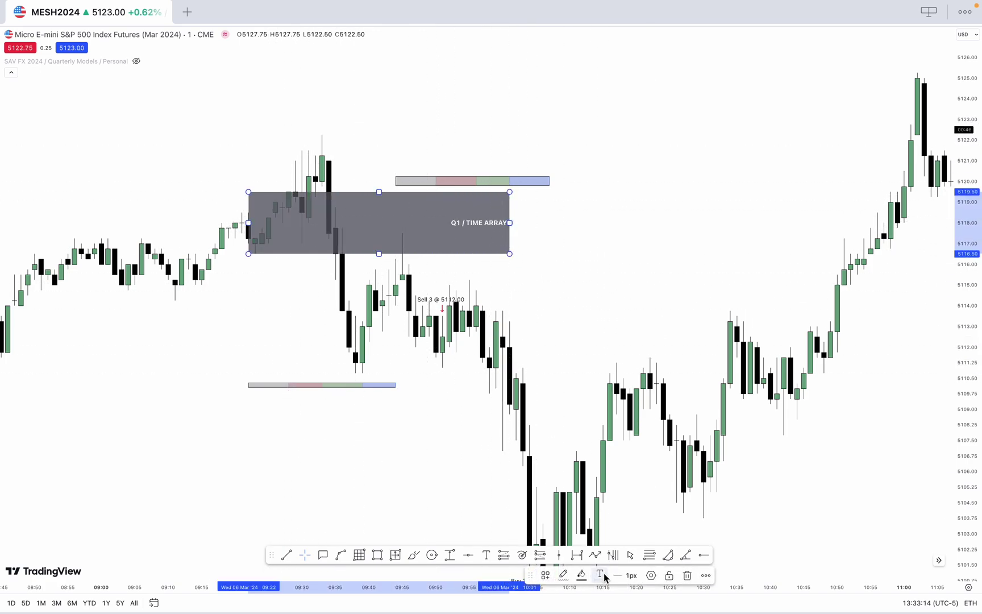
click(651, 575)
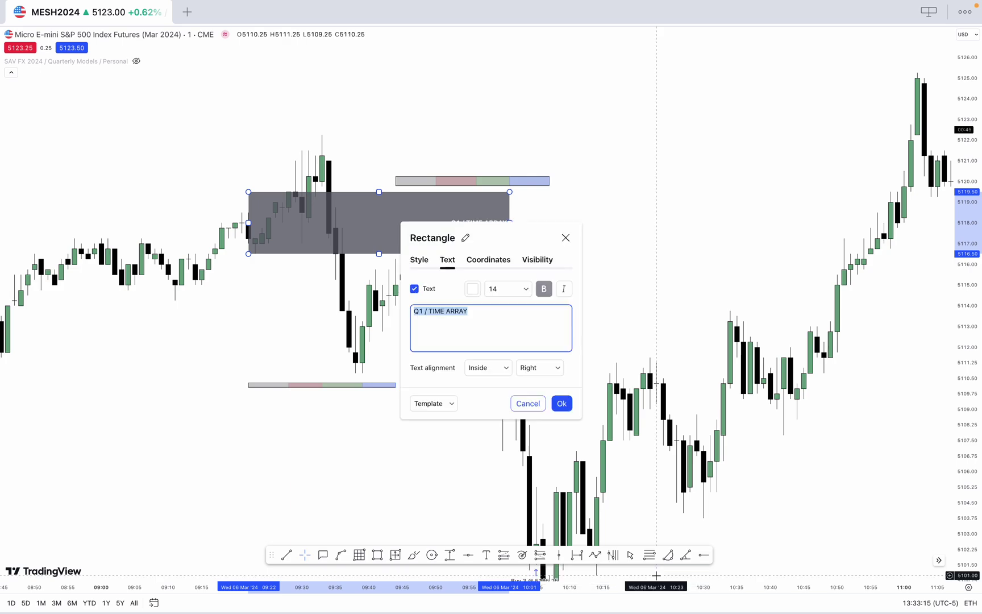
click(419, 259)
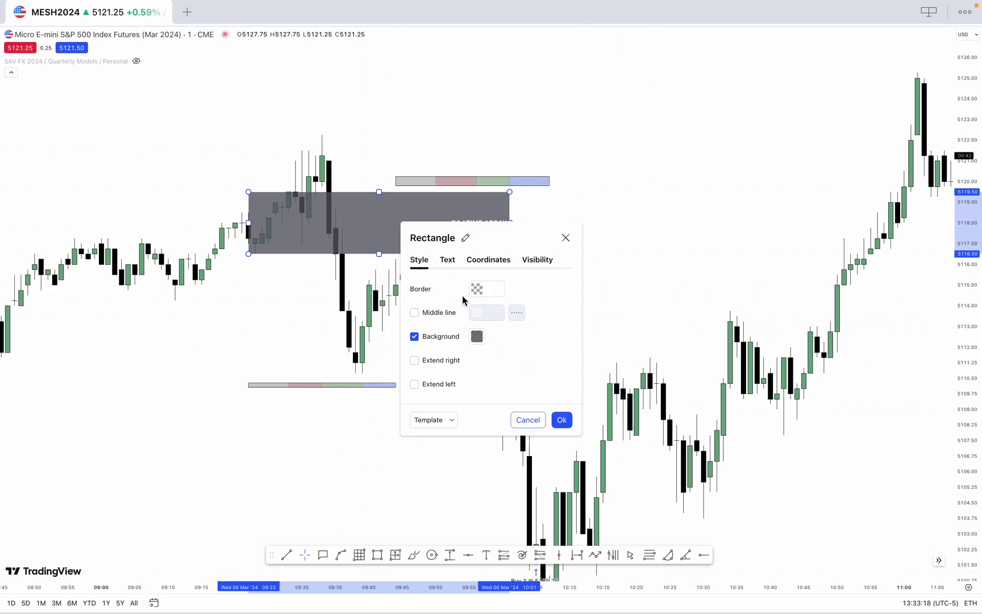
drag(435, 234, 633, 216)
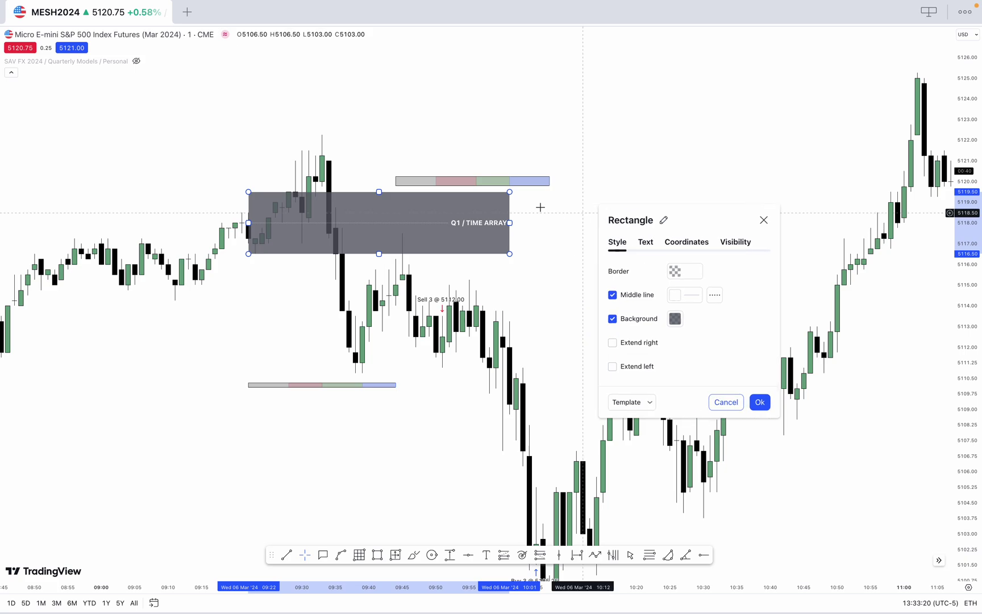
click(714, 295)
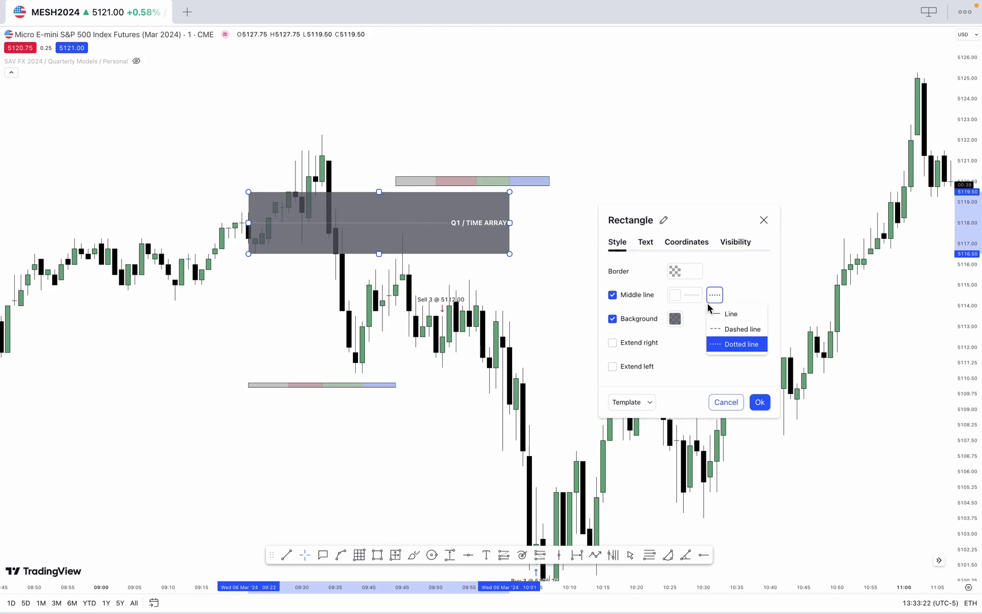
click(732, 329)
click(287, 225)
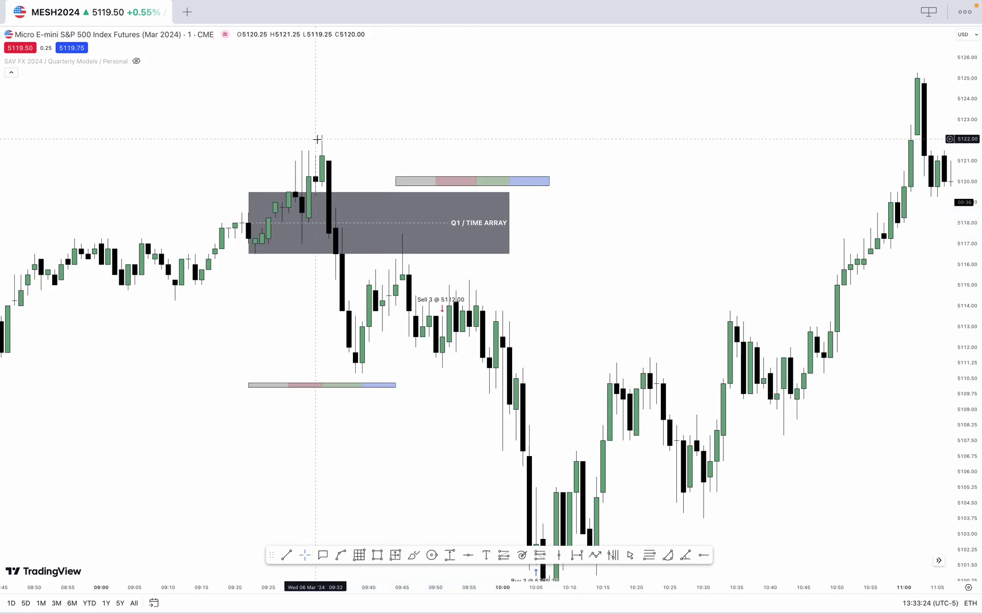
click(400, 233)
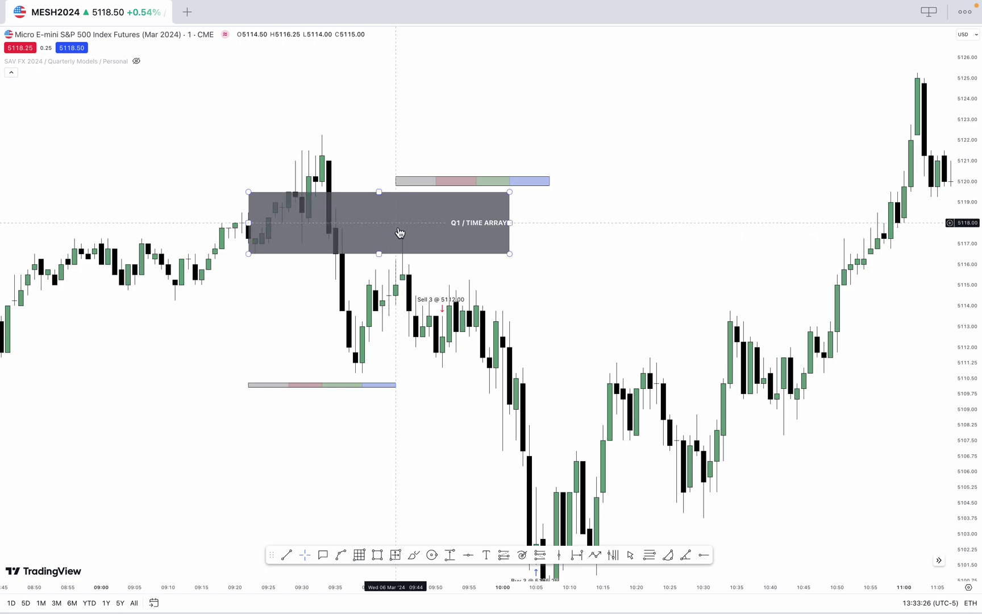
key(Escape)
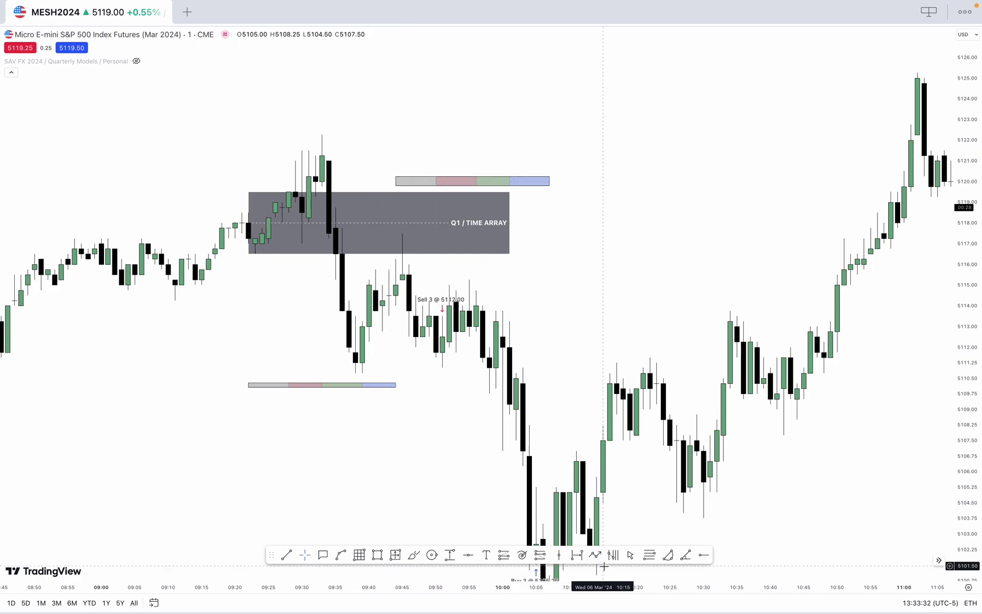
Step: Place a short position with entry at 5116.50 and stop at 5119.25
click(540, 554)
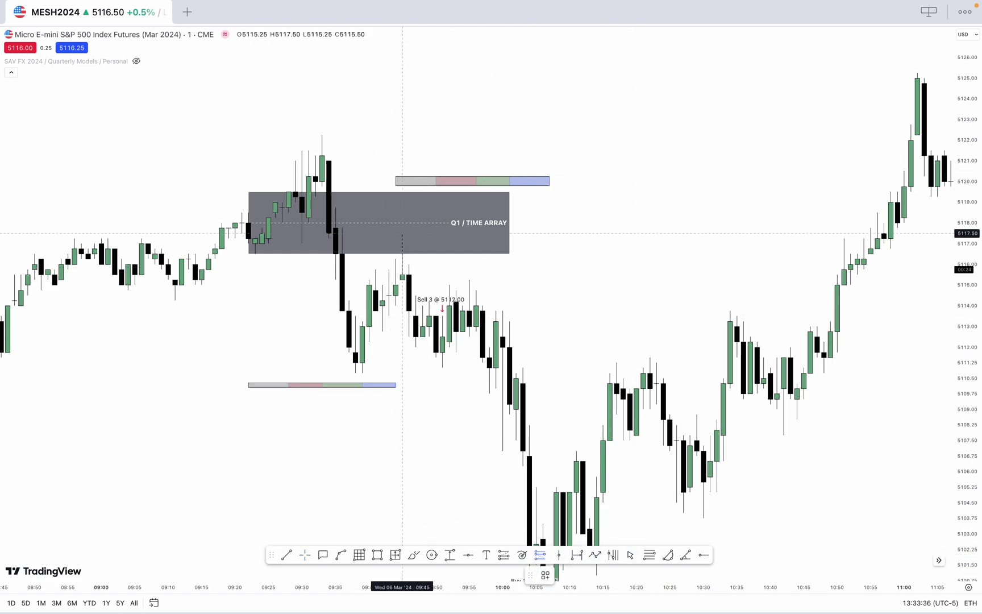
click(403, 233)
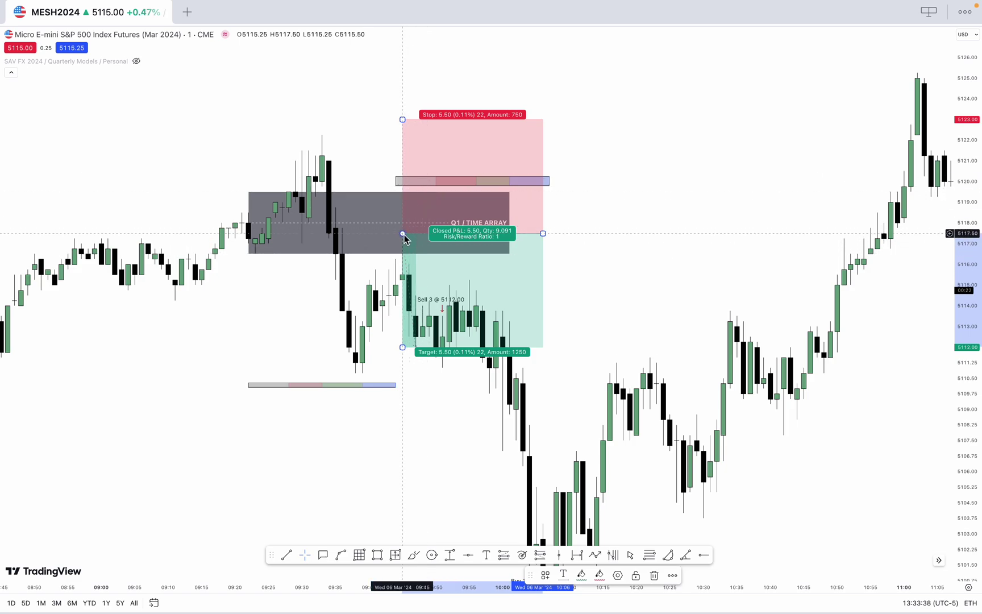
drag(402, 233, 415, 253)
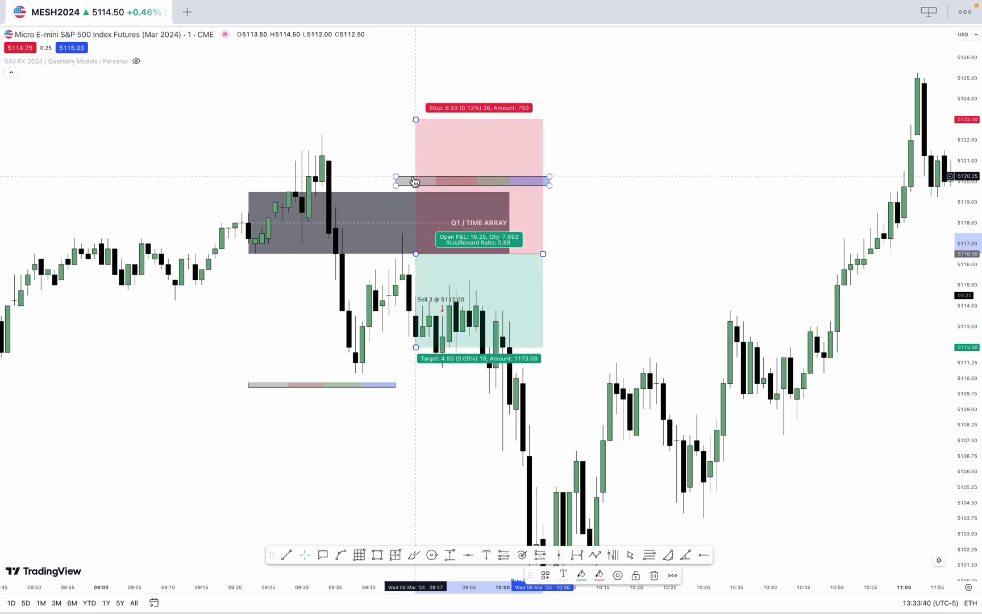
drag(416, 120, 418, 195)
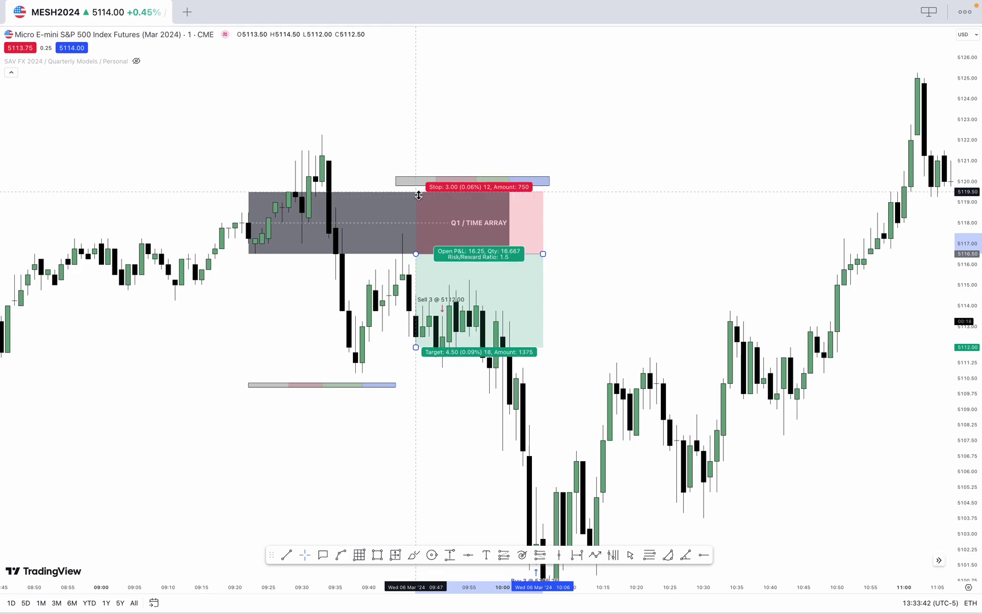
drag(377, 125, 377, 79)
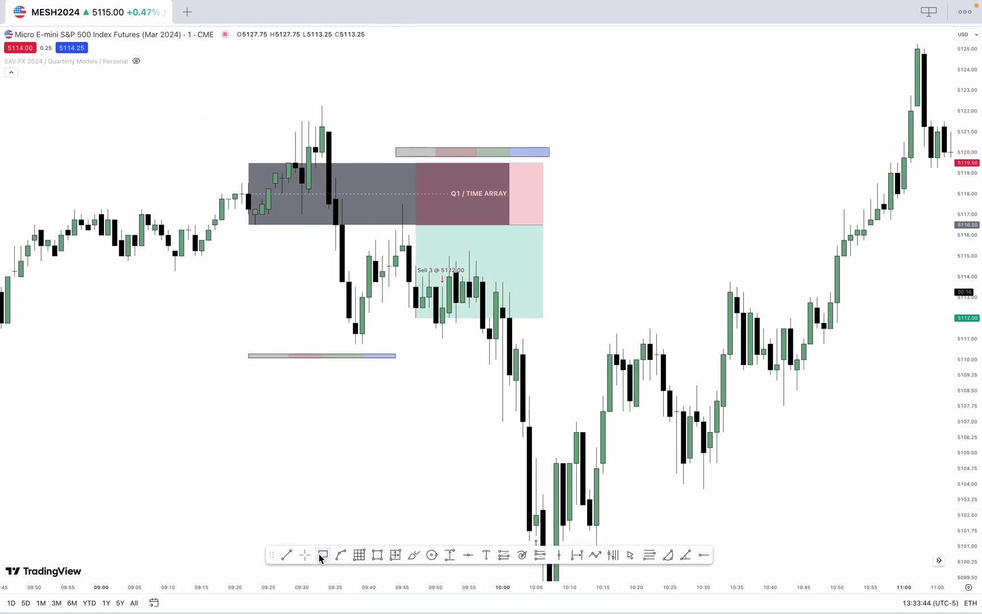
Step: Zoom out and pull the short position's profit target down to about 5101
drag(316, 566, 616, 489)
mouse_move(427, 591)
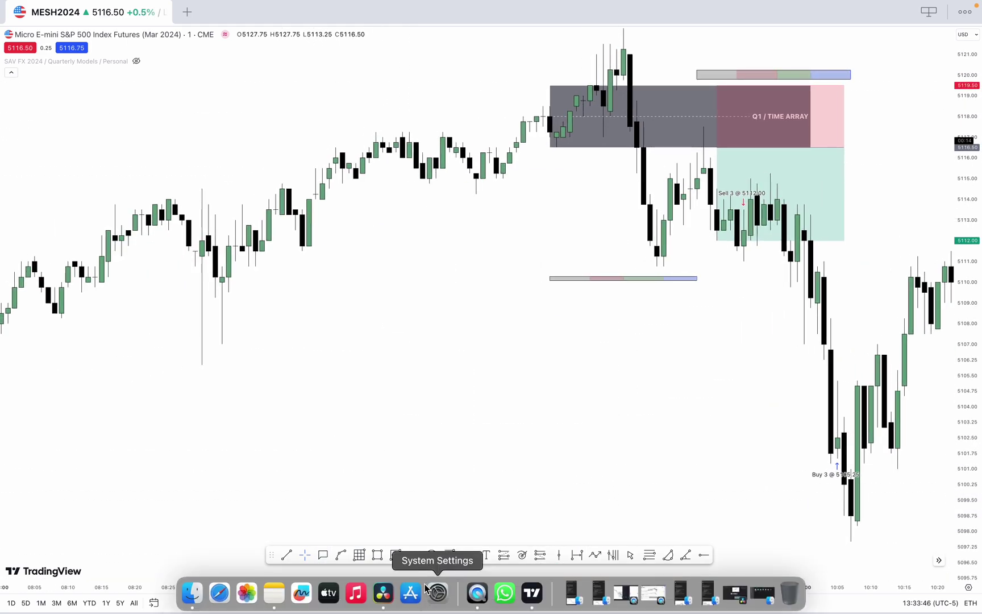
drag(382, 586, 491, 331)
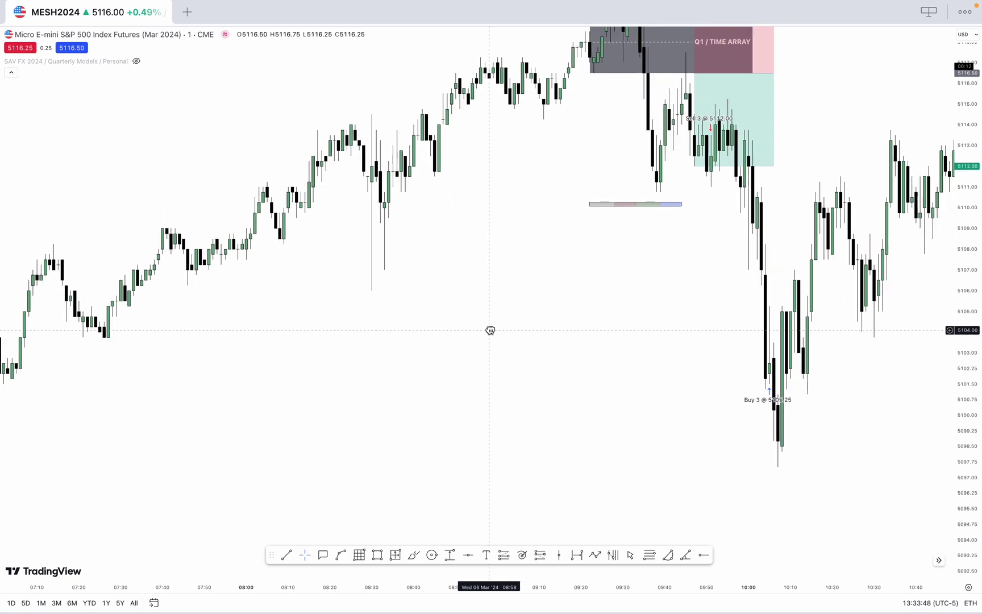
click(692, 167)
drag(692, 166, 693, 395)
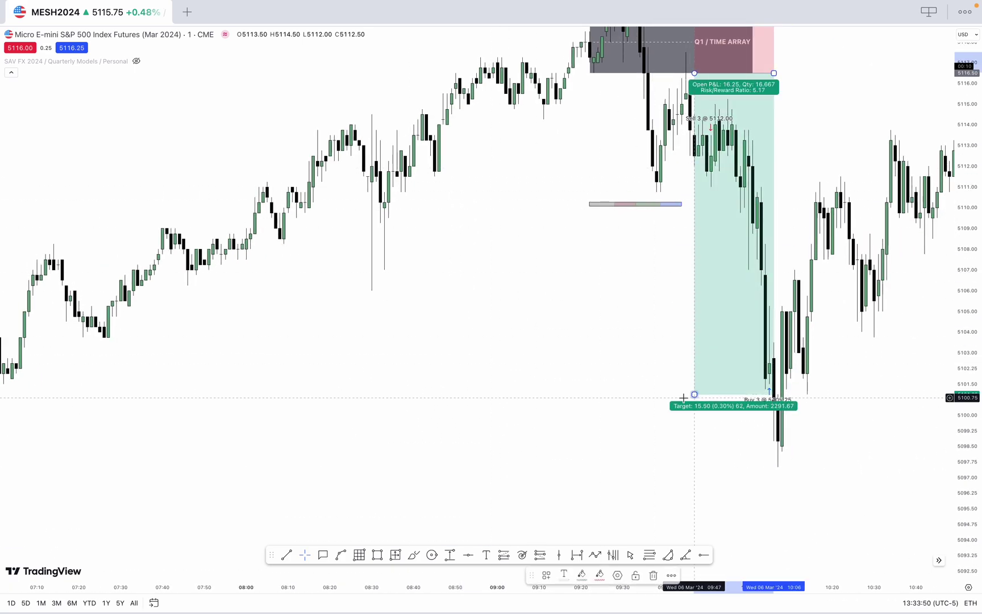
Step: Reframe the chart around the Q1 box and short position and check its levels
drag(524, 373, 292, 468)
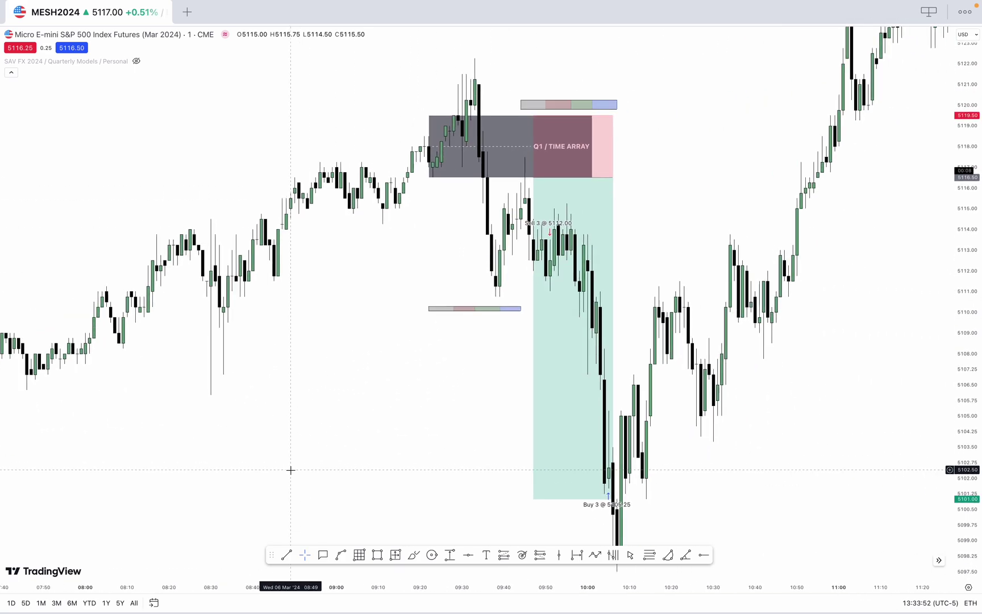
drag(491, 586, 188, 591)
drag(187, 519, 360, 532)
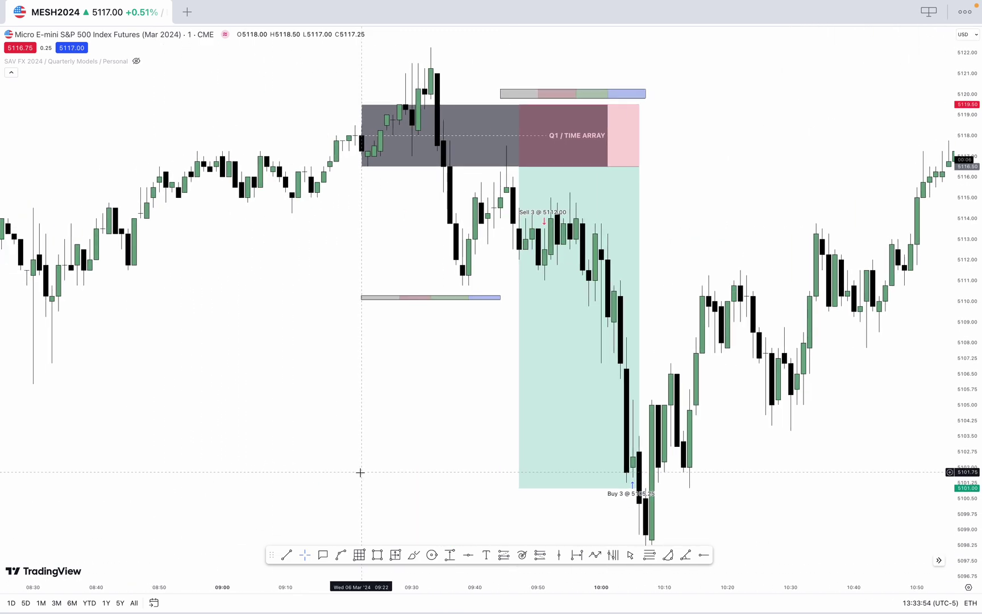
click(568, 341)
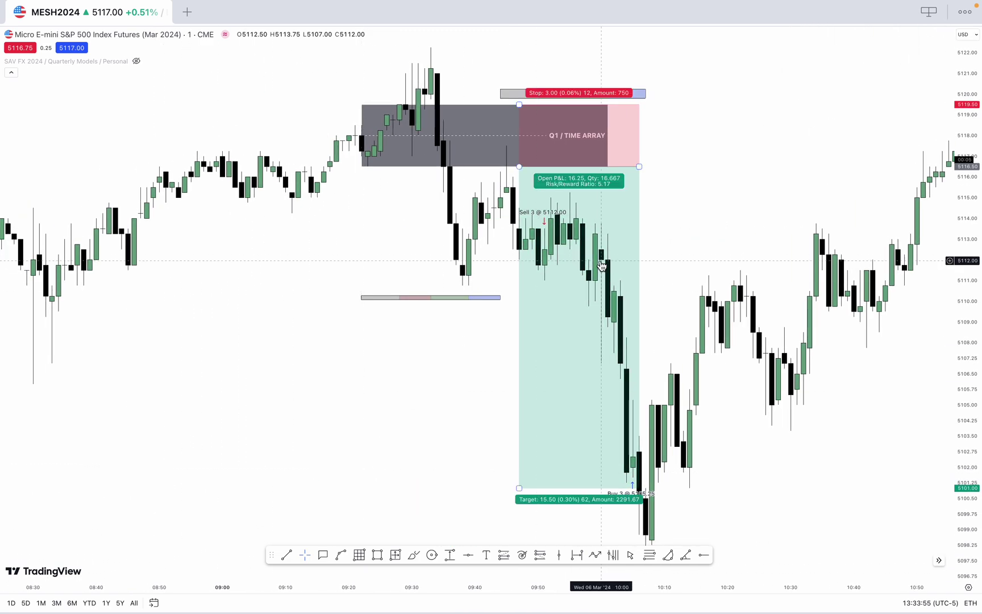
click(636, 210)
drag(608, 200, 666, 249)
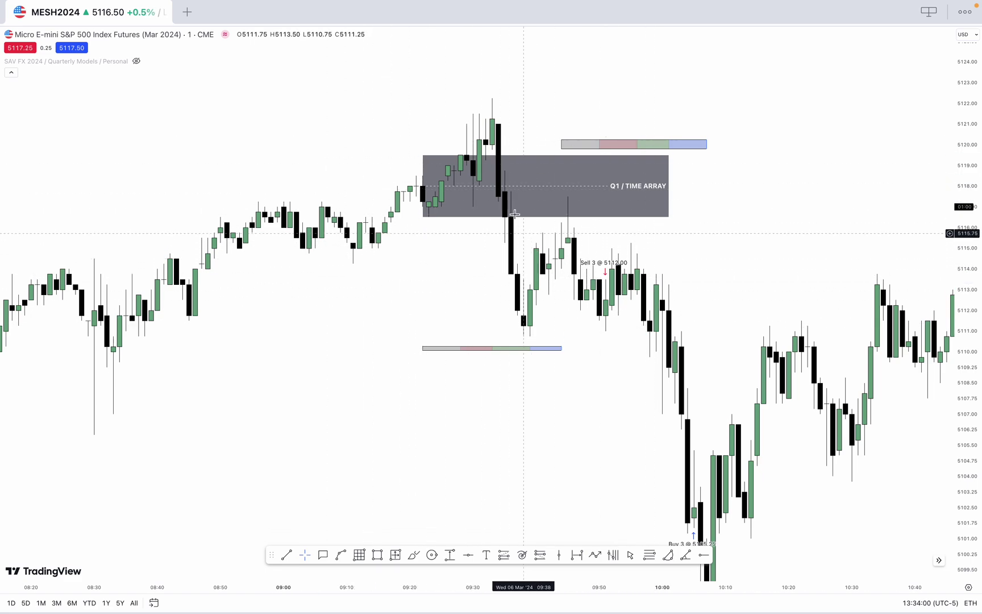
Step: Narrow the Q1 / TIME ARRAY box to a few candles ending around 09:28
drag(560, 220, 534, 269)
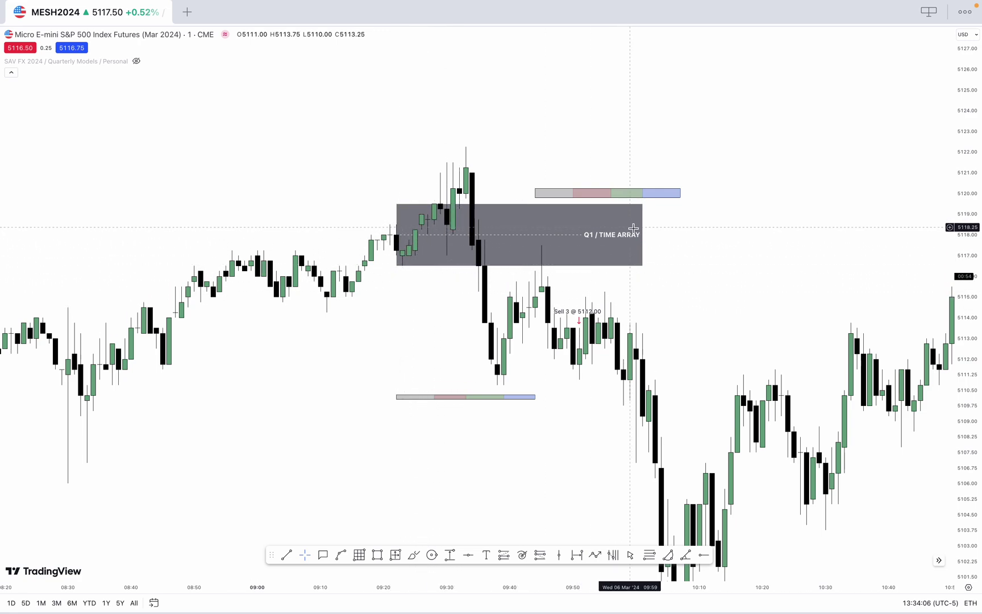
drag(642, 235, 433, 260)
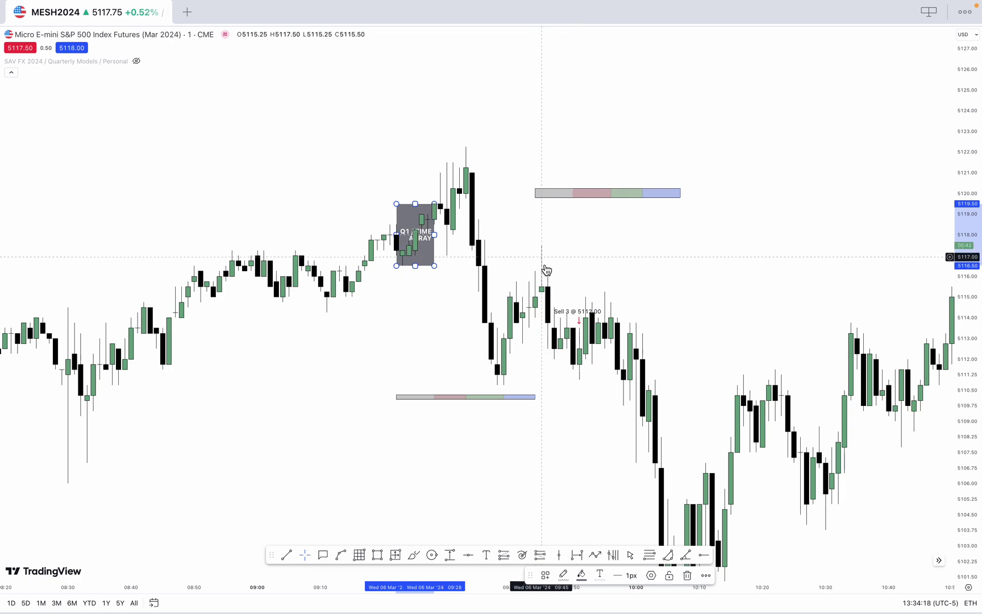
drag(577, 287, 575, 263)
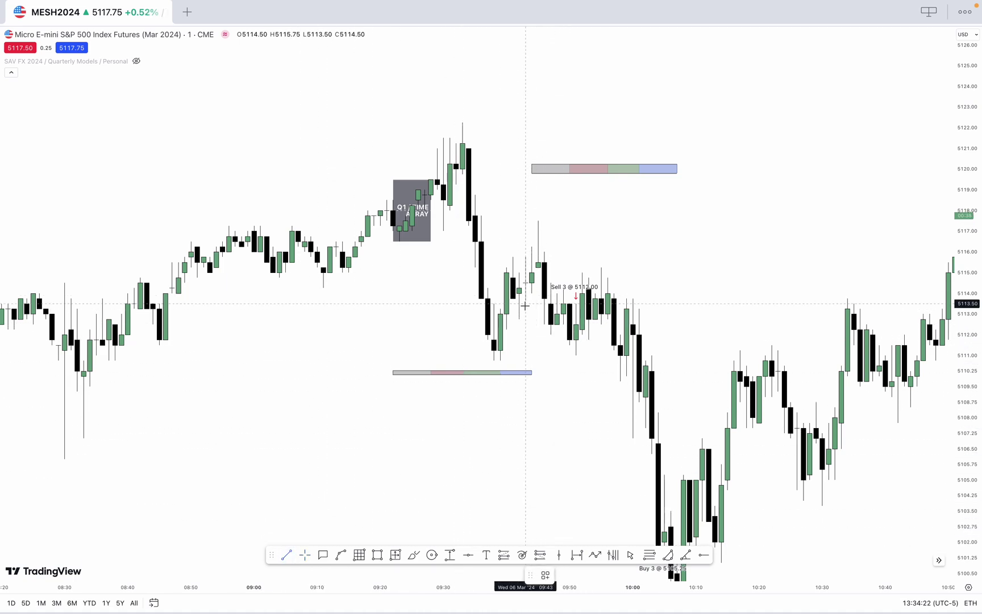
Step: Draw a 3px horizontal trend line at about 5113.75
drag(513, 299, 703, 298)
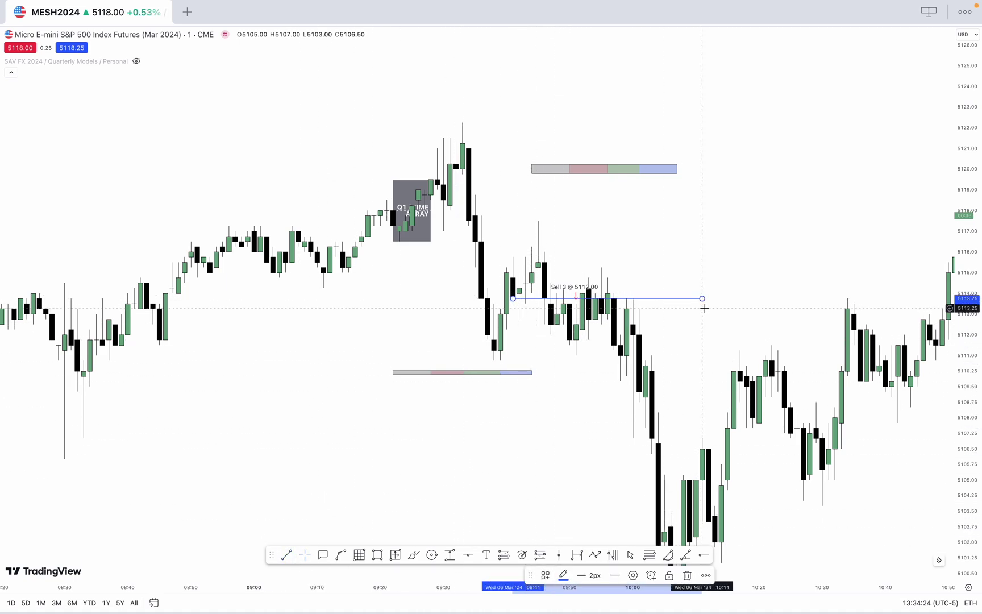
click(595, 575)
click(594, 589)
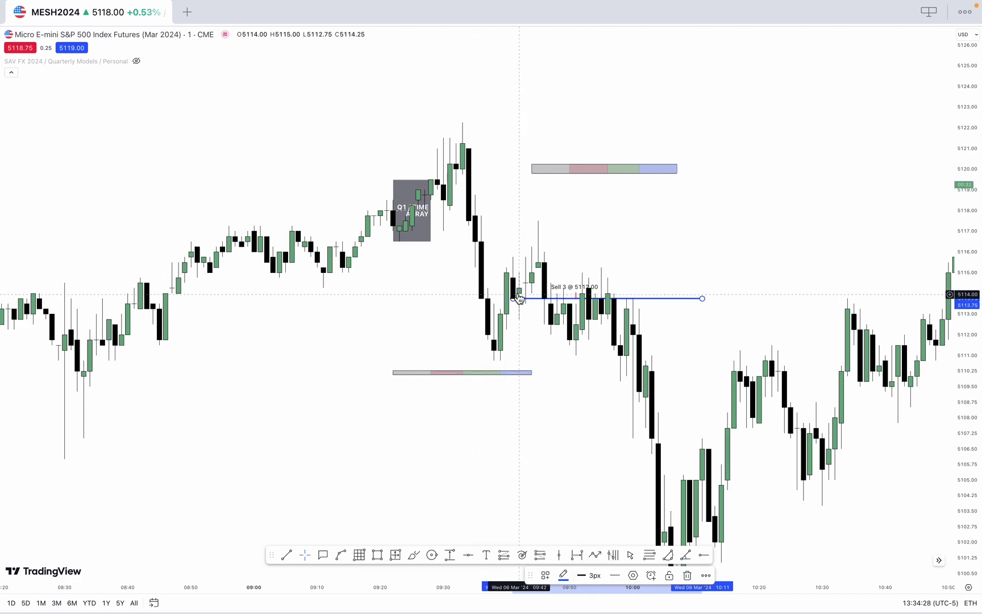
Step: Label the trend line 'breaker Block' and set it to the thinnest thickness
click(634, 576)
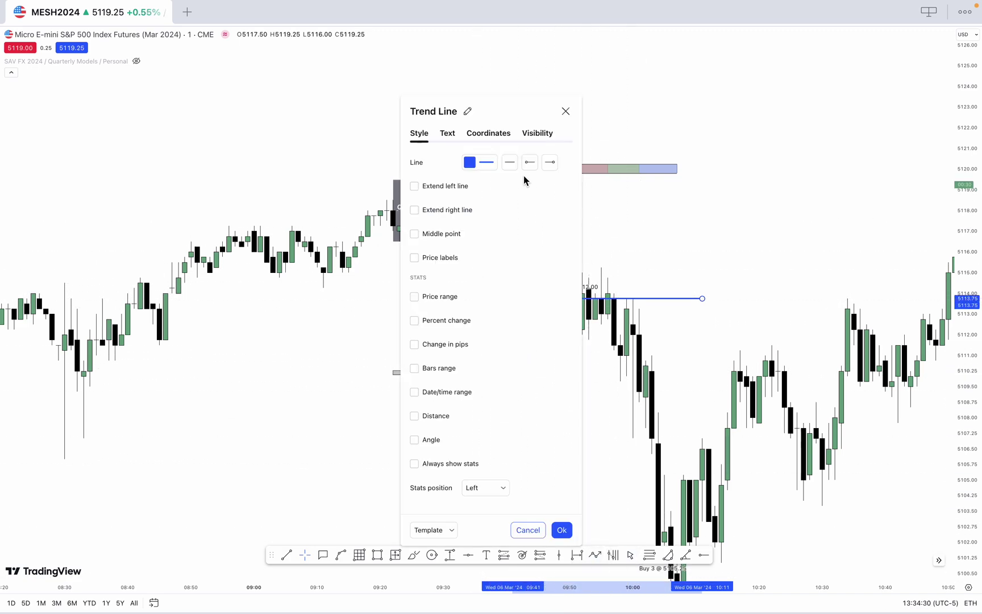
click(448, 135)
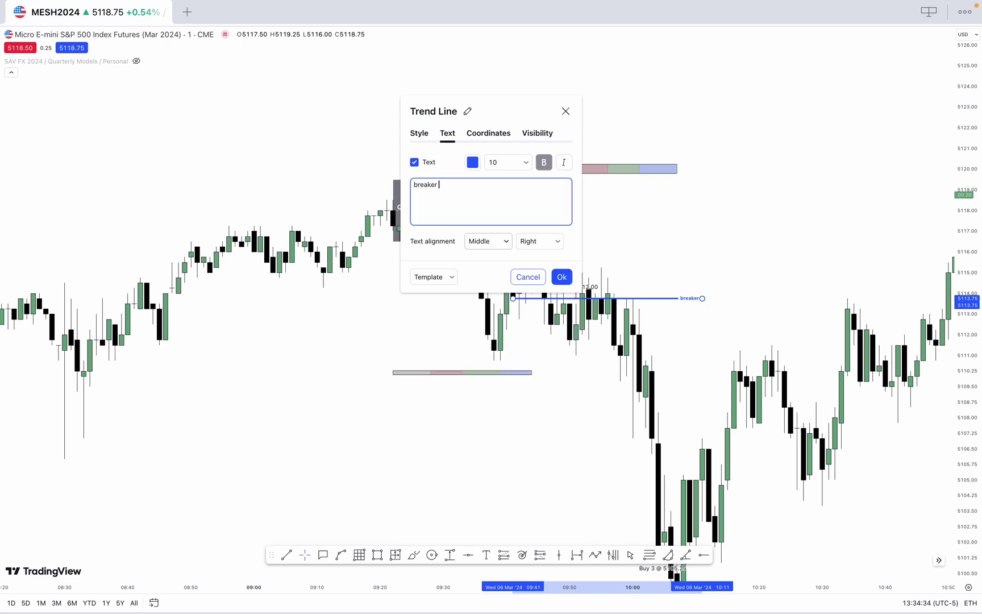
drag(506, 123, 304, 104)
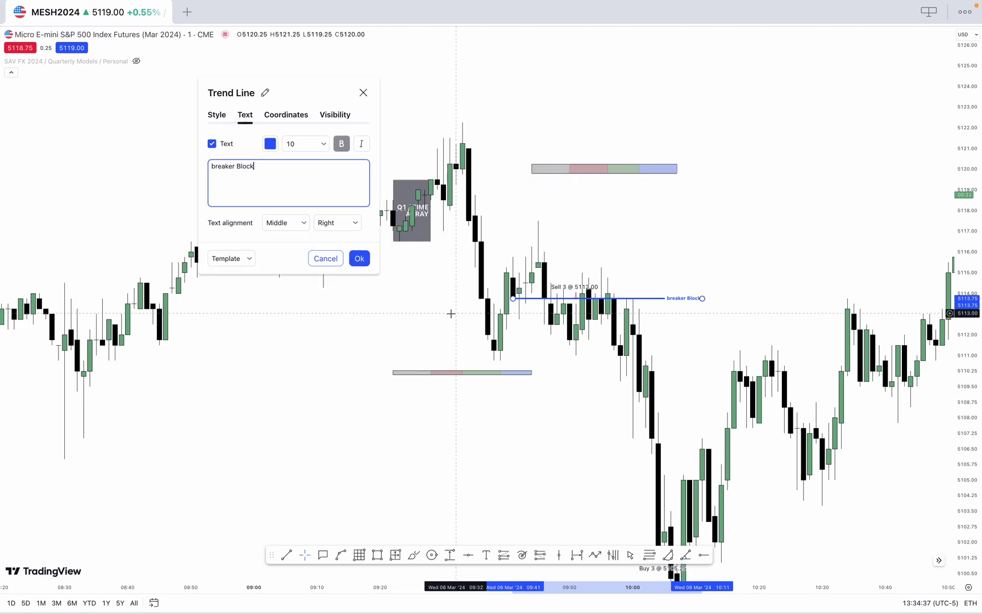
click(218, 117)
click(286, 146)
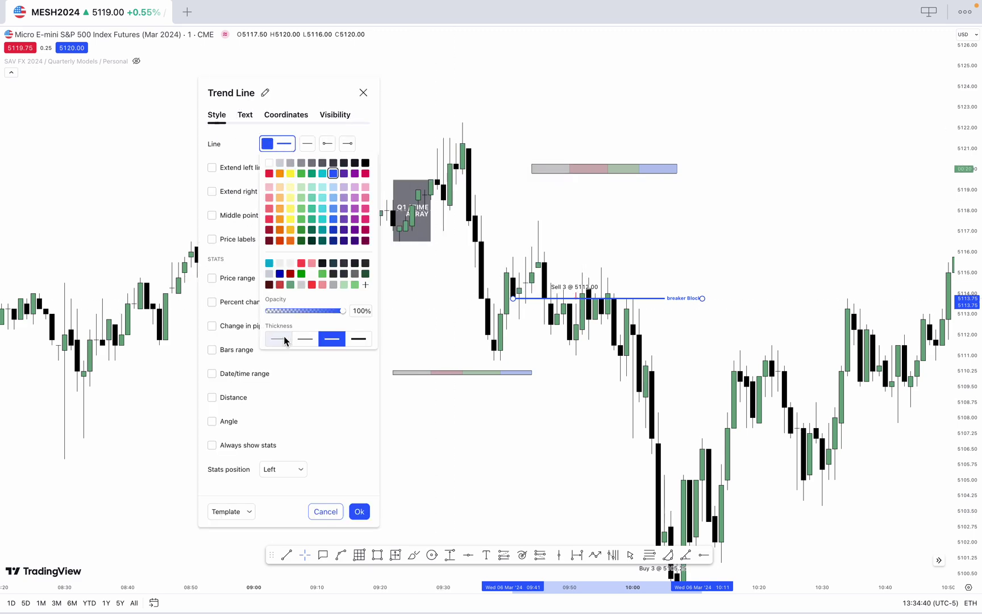
click(278, 339)
click(361, 512)
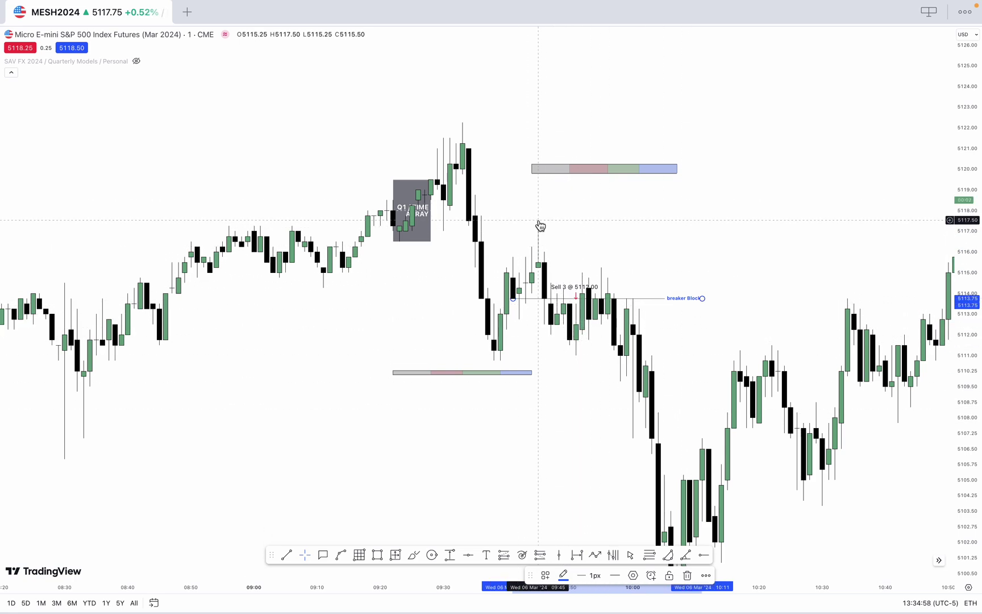
Step: Stretch the Q1 / TIME ARRAY box back out rightward and make the lower colour bar taller
drag(430, 210, 654, 241)
click(686, 242)
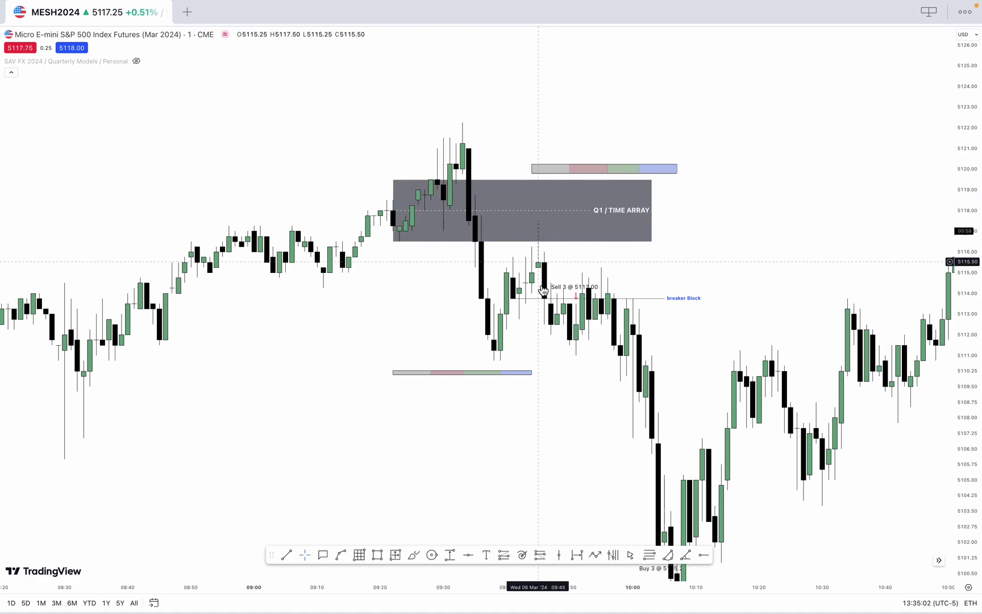
click(544, 241)
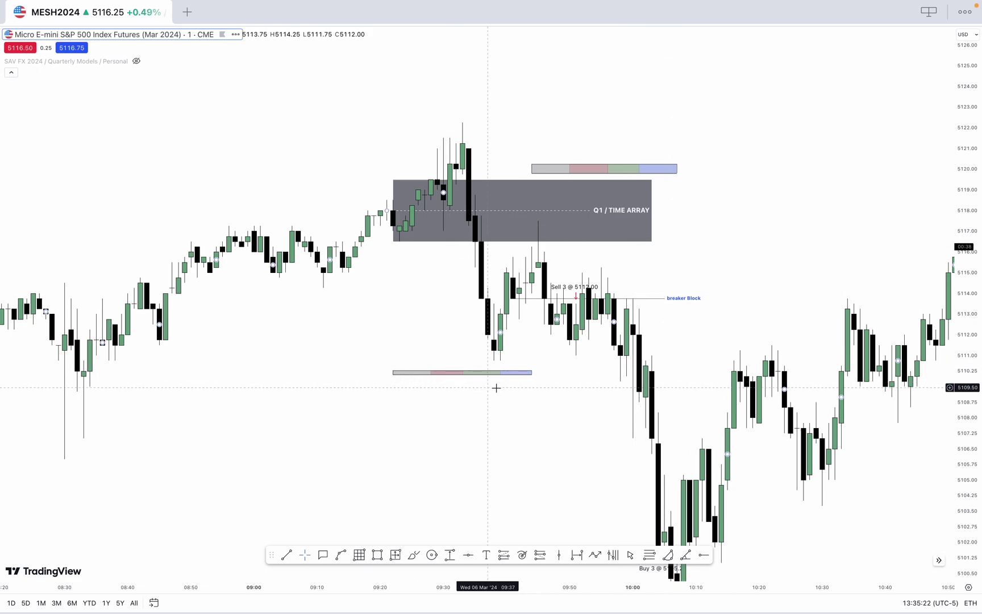
drag(533, 375, 533, 383)
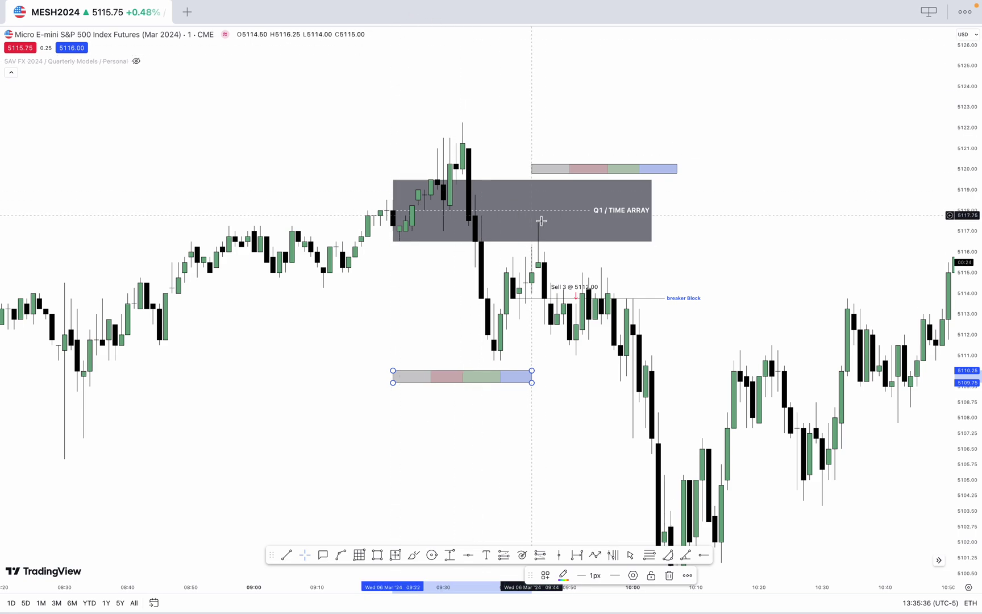
Step: Set the Q1 / TIME ARRAY box's right edge at about 10:05
click(650, 210)
drag(652, 210, 582, 210)
click(628, 223)
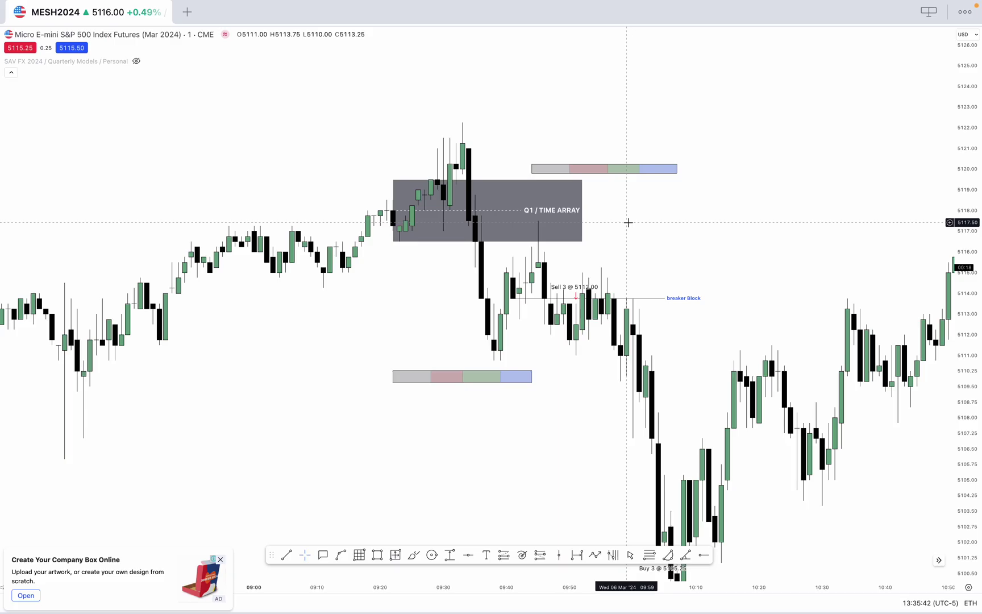
click(582, 211)
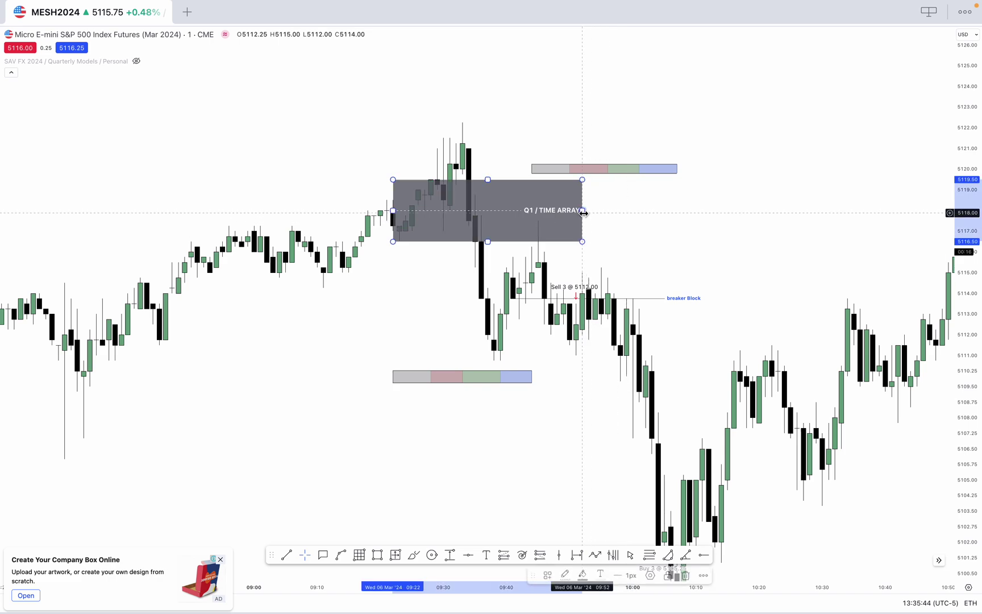
drag(583, 211, 664, 211)
click(728, 217)
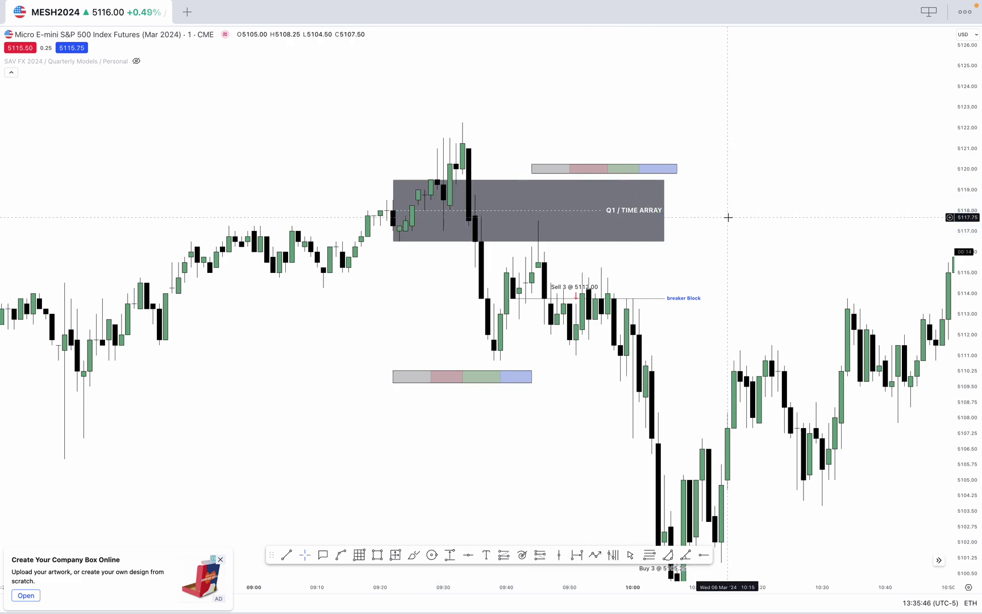